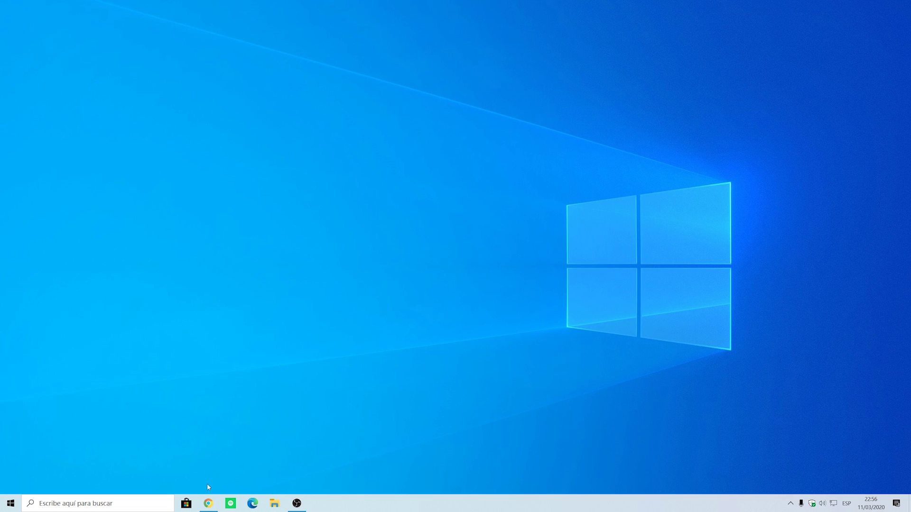
Step: Switch to Chrome and download the Rainmeter 4.3.1 Final Release installer, choosing to keep the file
{"action": "left_click", "coordinate": [209, 503]}
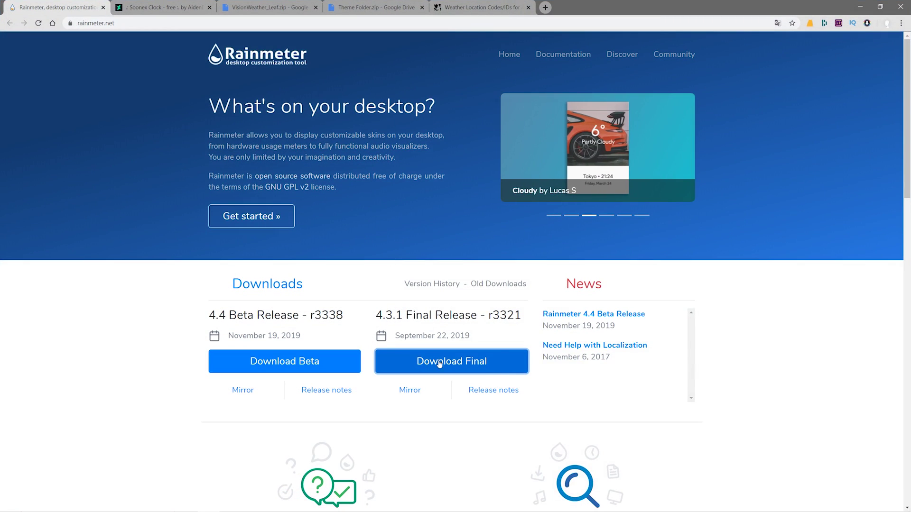
{"action": "left_click", "coordinate": [502, 367]}
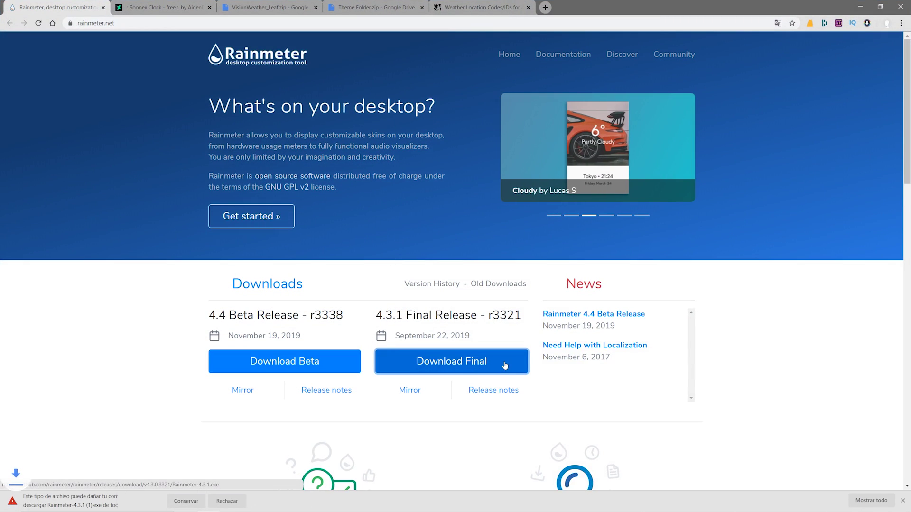
{"action": "left_click", "coordinate": [186, 501]}
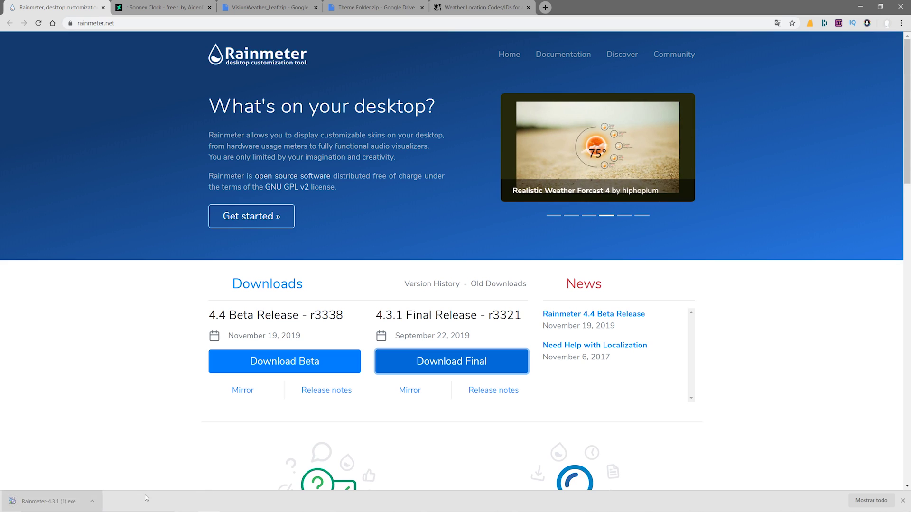
Step: Run the Rainmeter installer in Spanish with the standard installation and finish it with Rainmeter set to launch
{"action": "left_click", "coordinate": [48, 502]}
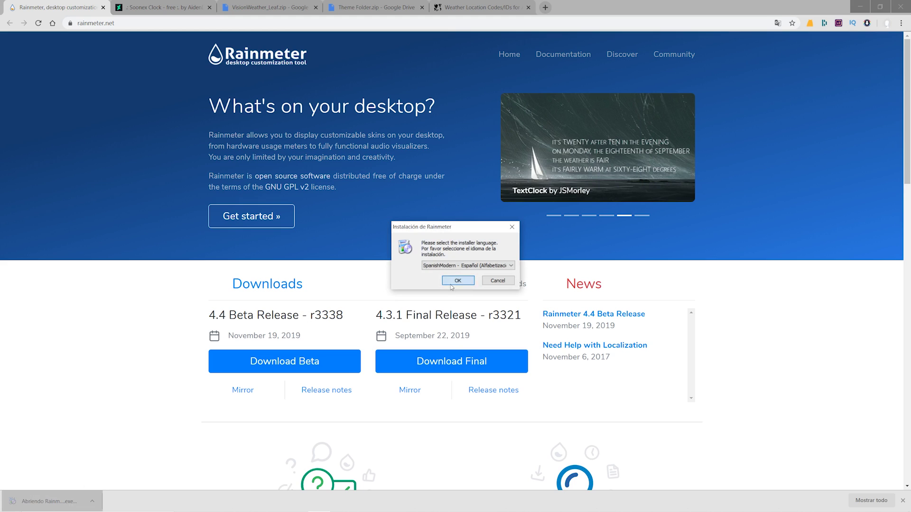
{"action": "left_click", "coordinate": [451, 283]}
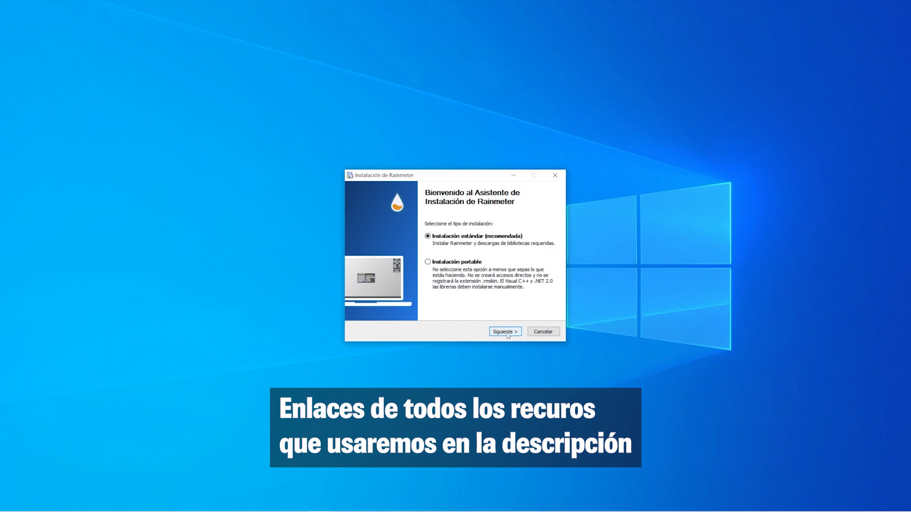
{"action": "left_click", "coordinate": [506, 332]}
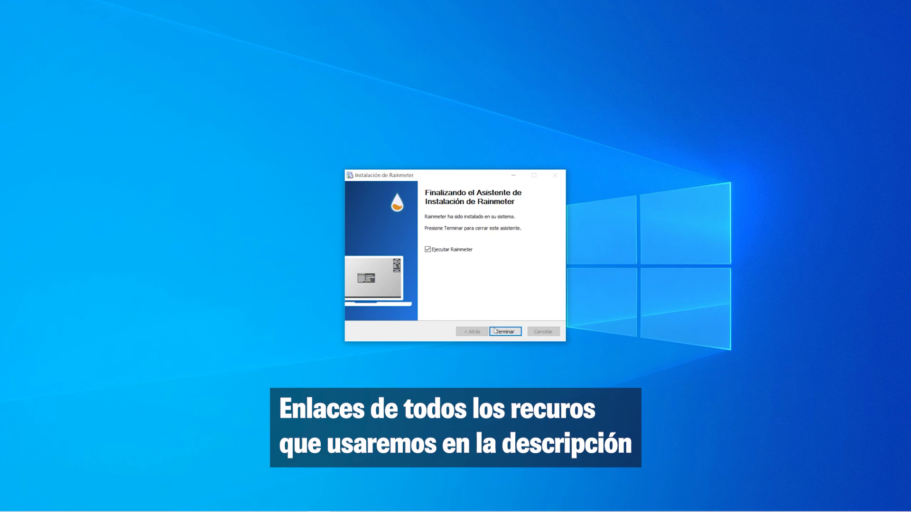
{"action": "left_click", "coordinate": [495, 331]}
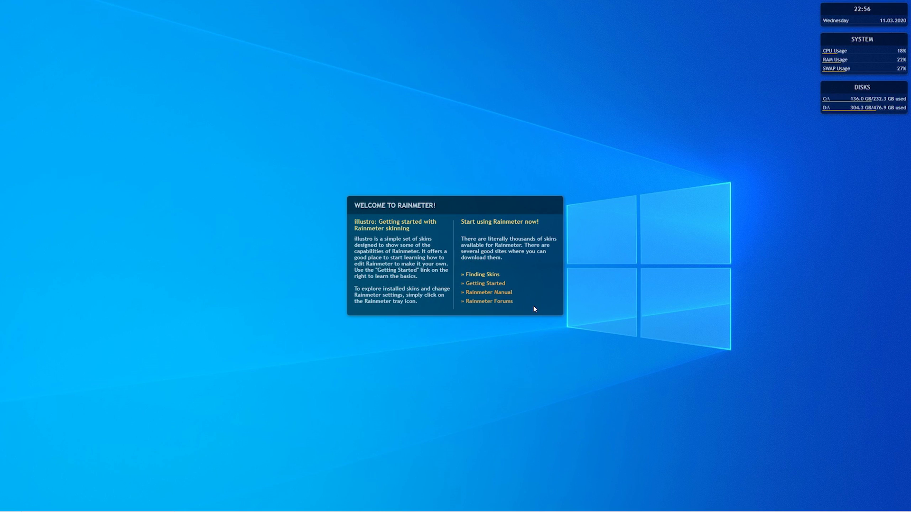
Step: Unload the default Rainmeter welcome, disks, system and clock skins from the desktop
{"action": "right_click", "coordinate": [533, 309]}
{"action": "left_click", "coordinate": [578, 406]}
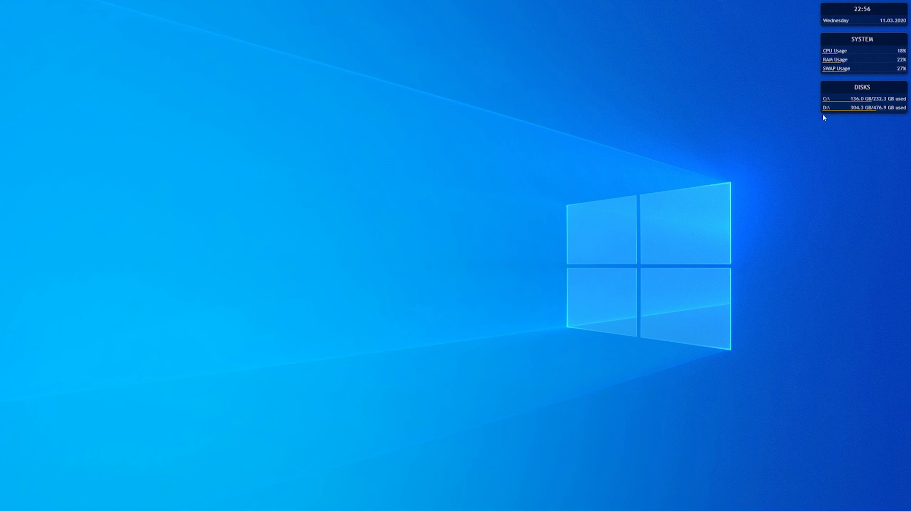
{"action": "right_click", "coordinate": [835, 93]}
{"action": "left_click", "coordinate": [875, 188]}
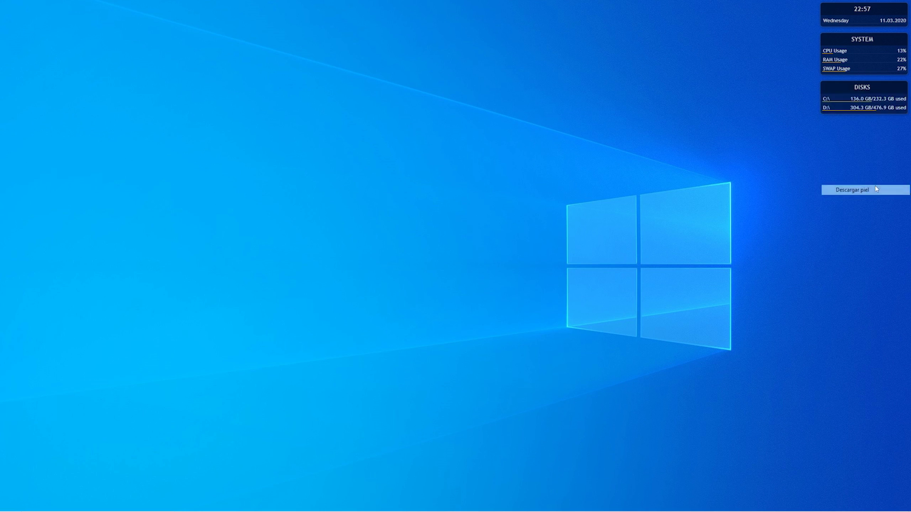
{"action": "right_click", "coordinate": [833, 43]}
{"action": "left_click", "coordinate": [853, 140]}
{"action": "right_click", "coordinate": [836, 12]}
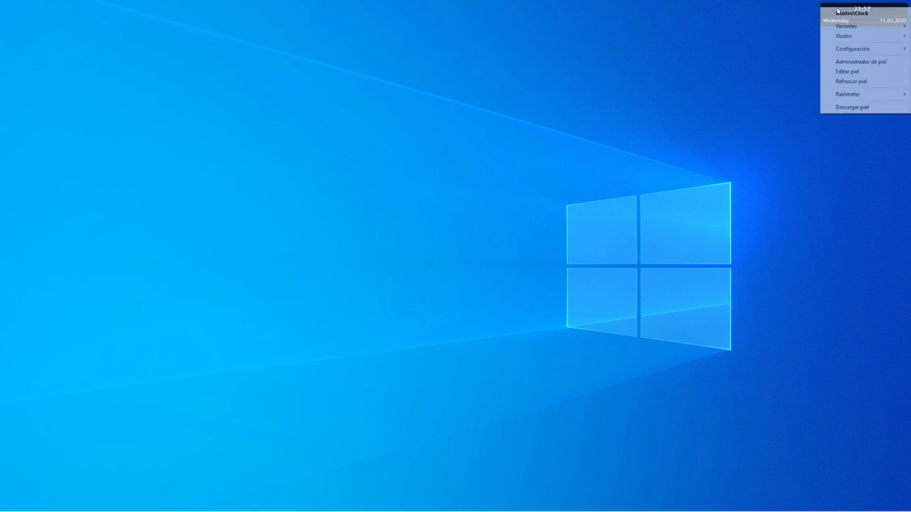
{"action": "left_click", "coordinate": [865, 107]}
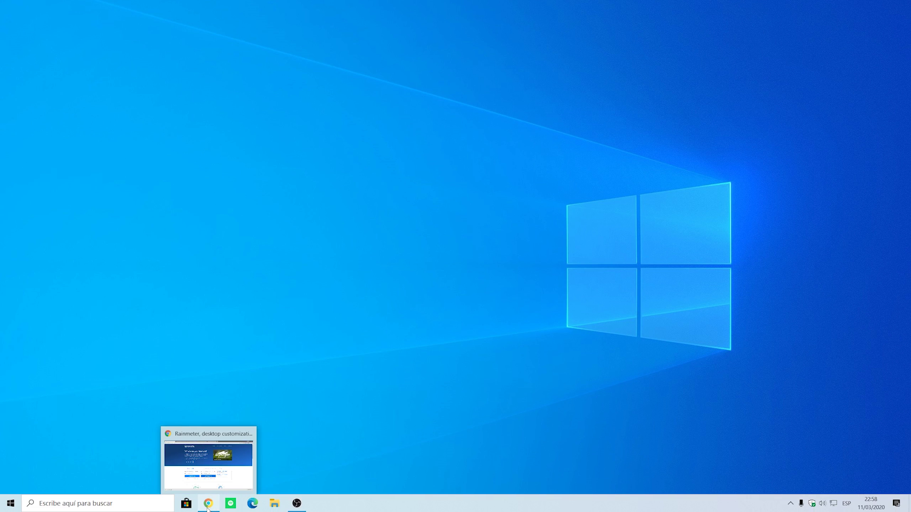
Step: Return to Chrome and download the Soonex Clock skin, VisionWeather_Leaf.zip and Theme Folder.zip from their open pages
{"action": "left_click", "coordinate": [208, 503]}
{"action": "left_click", "coordinate": [159, 7]}
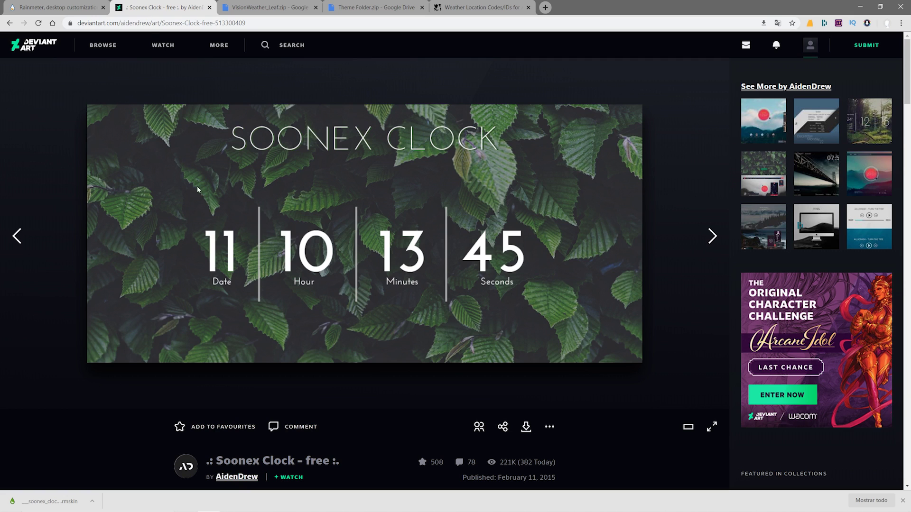
{"action": "left_click", "coordinate": [525, 427]}
{"action": "left_click", "coordinate": [262, 8]}
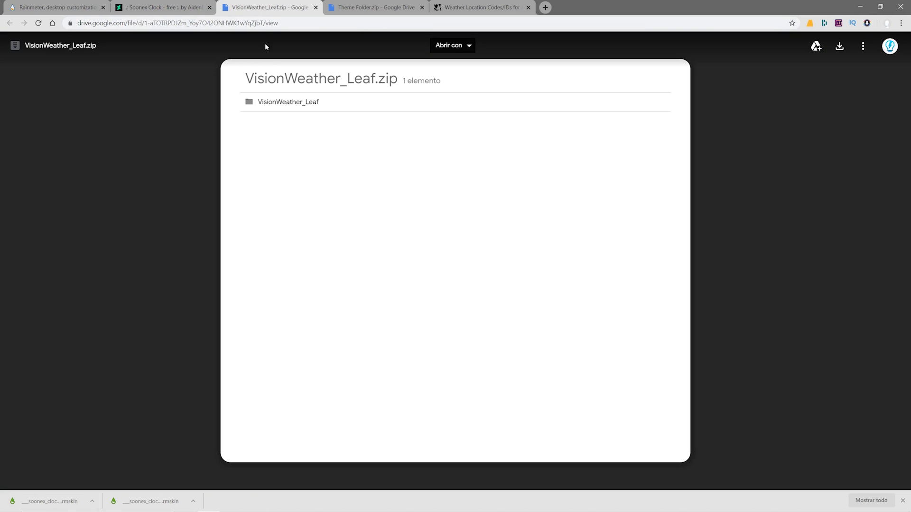
{"action": "left_click", "coordinate": [839, 46]}
{"action": "left_click", "coordinate": [363, 10]}
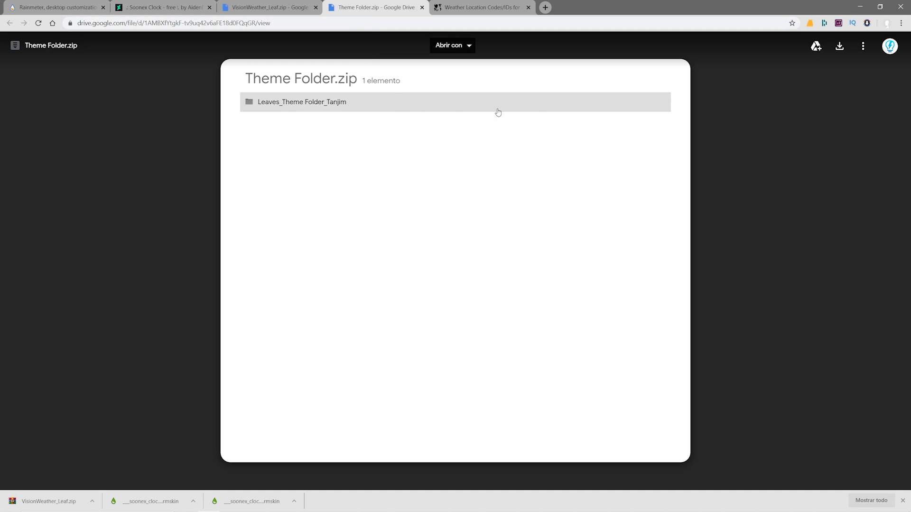
{"action": "left_click", "coordinate": [839, 47]}
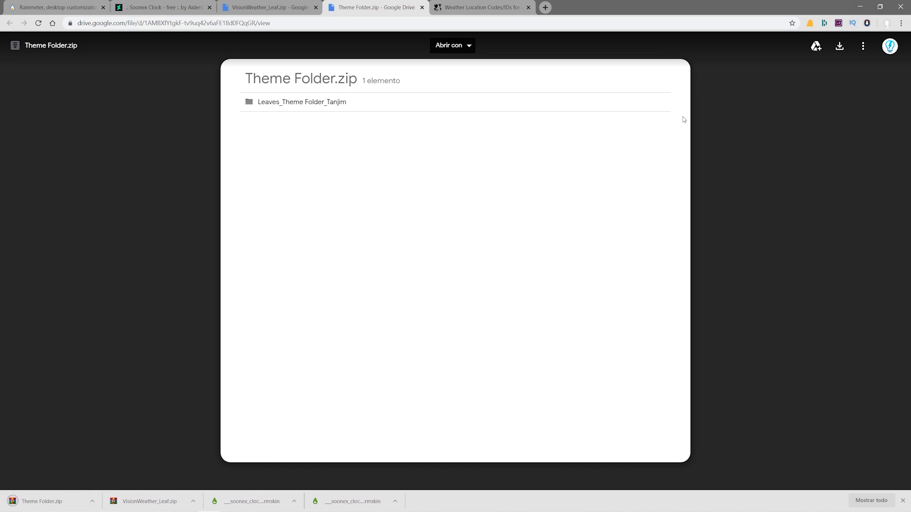
Step: Show the downloaded Soonex Clock file in its folder and extract the Theme Folder archive into a folder of the same name
{"action": "left_click", "coordinate": [295, 502]}
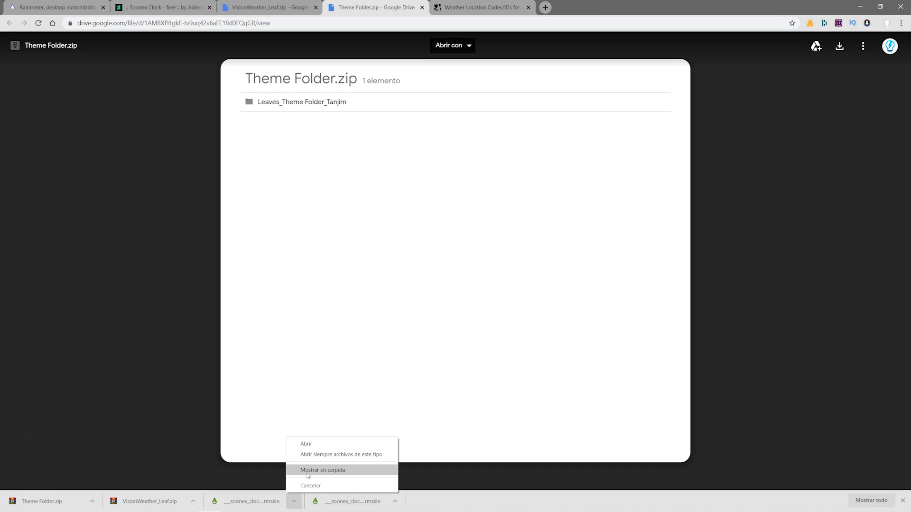
{"action": "left_click", "coordinate": [322, 470]}
{"action": "left_click", "coordinate": [859, 7]}
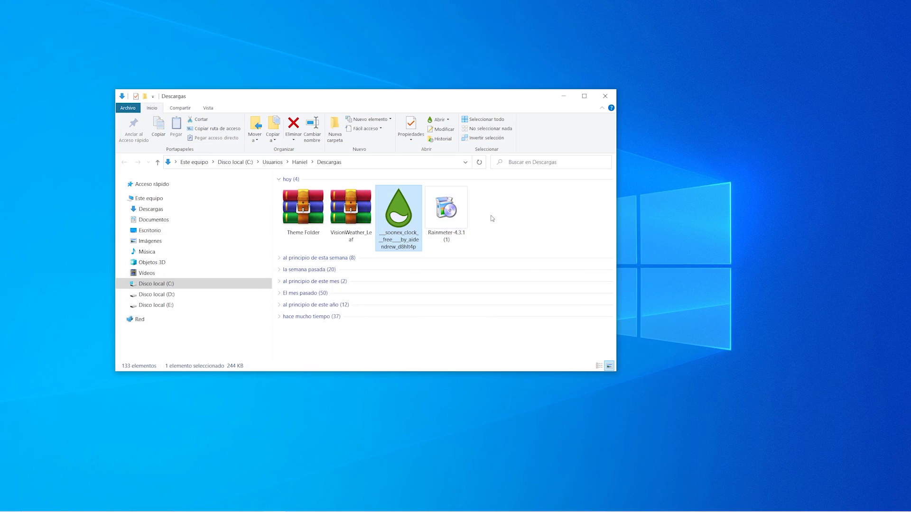
{"action": "right_click", "coordinate": [308, 212]}
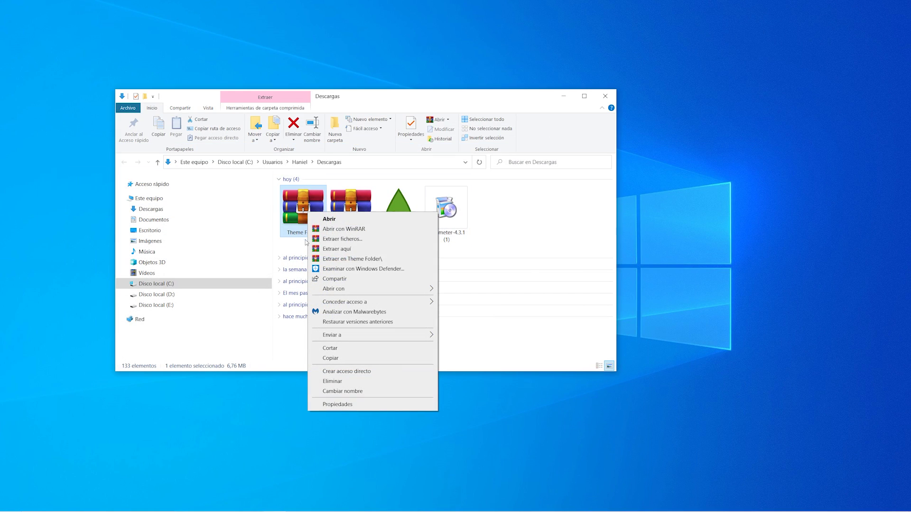
{"action": "left_click", "coordinate": [401, 260]}
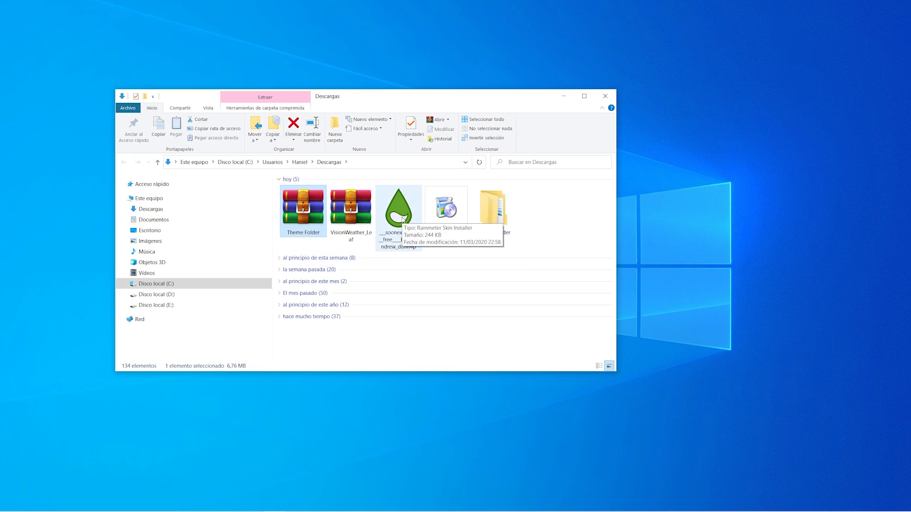
Step: Install the Soonex Clock skin with its included skins loaded, and extract the VisionWeather_Leaf archive into its own folder
{"action": "double_click", "coordinate": [404, 217]}
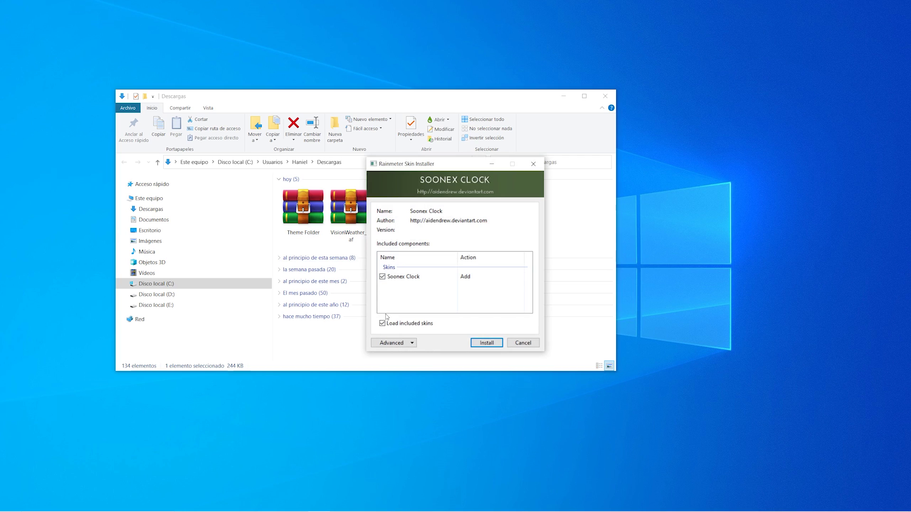
{"action": "left_click", "coordinate": [473, 342]}
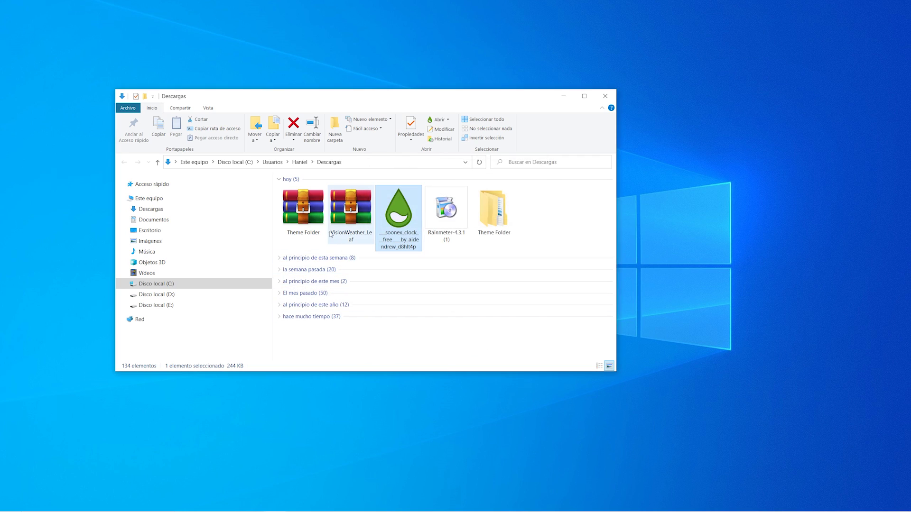
{"action": "left_click", "coordinate": [348, 226]}
{"action": "right_click", "coordinate": [348, 221]}
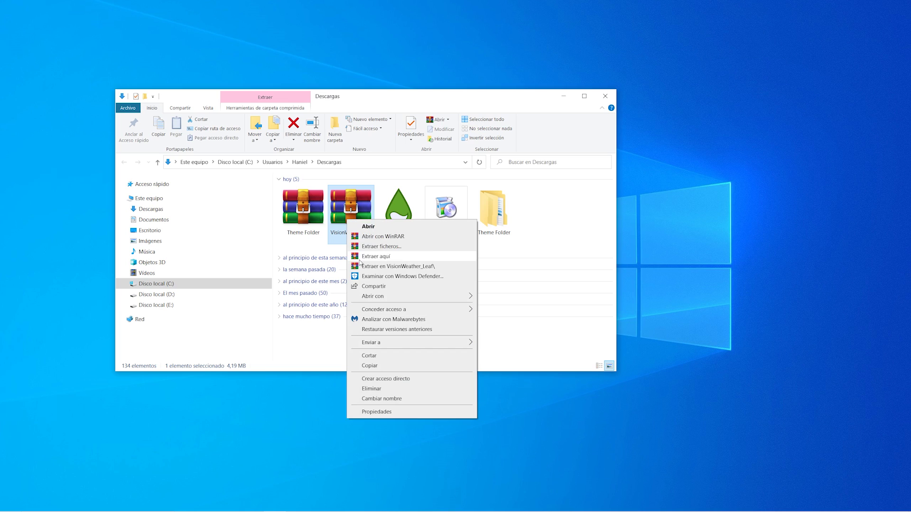
{"action": "left_click", "coordinate": [445, 266]}
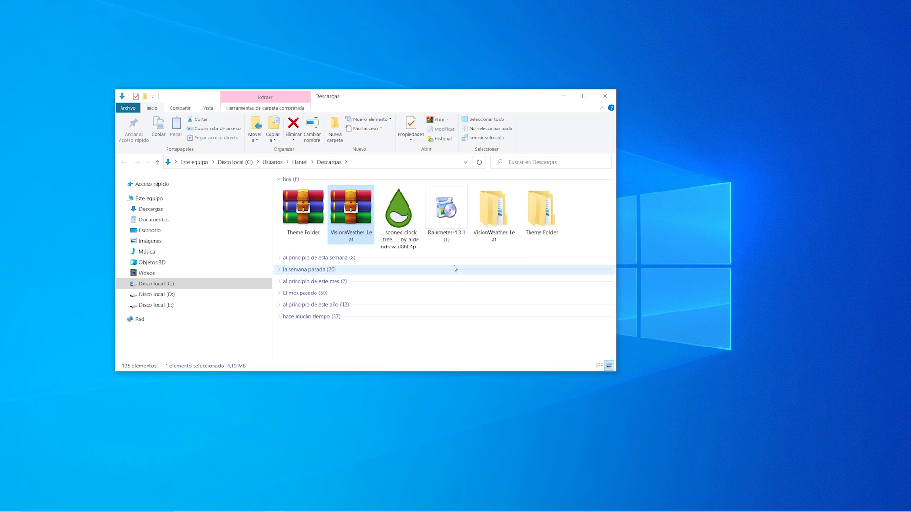
Step: Set the c1 image inside the extracted Theme Folder's leaves subfolder as the desktop background
{"action": "double_click", "coordinate": [543, 222]}
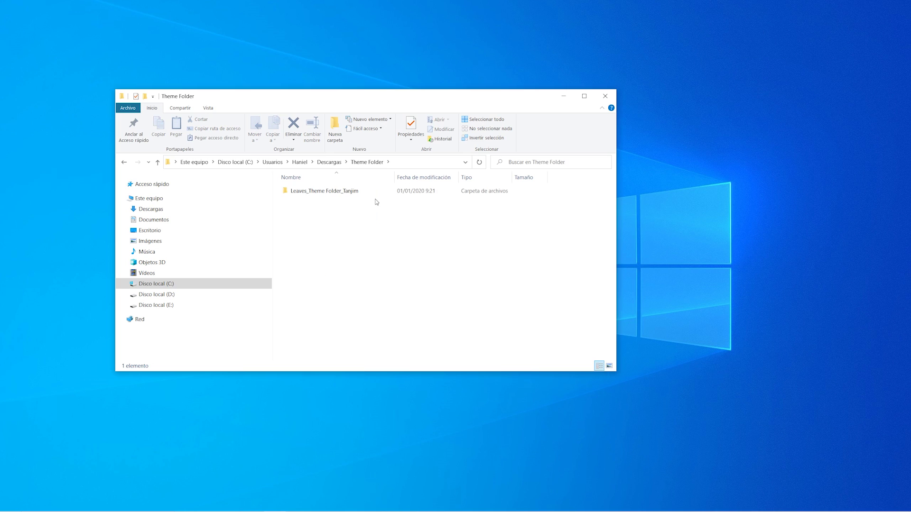
{"action": "double_click", "coordinate": [365, 198]}
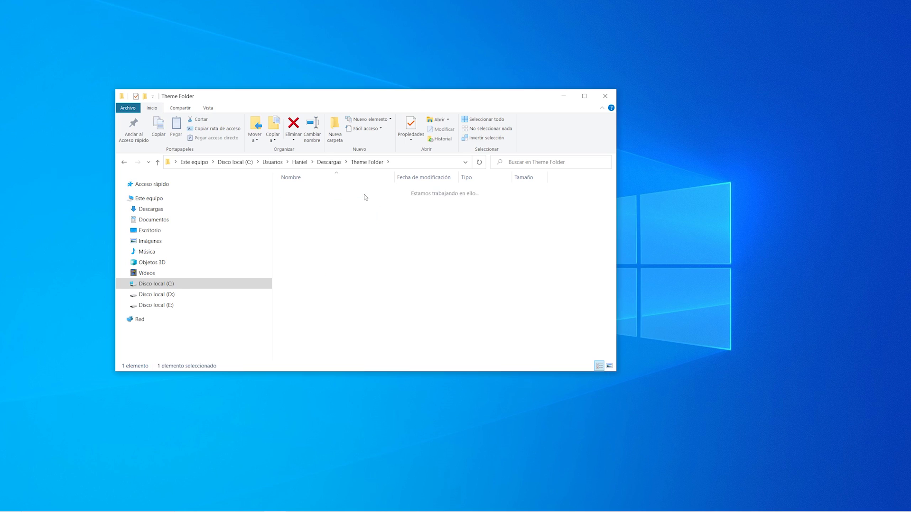
{"action": "left_click", "coordinate": [609, 366]}
{"action": "left_click", "coordinate": [494, 204]}
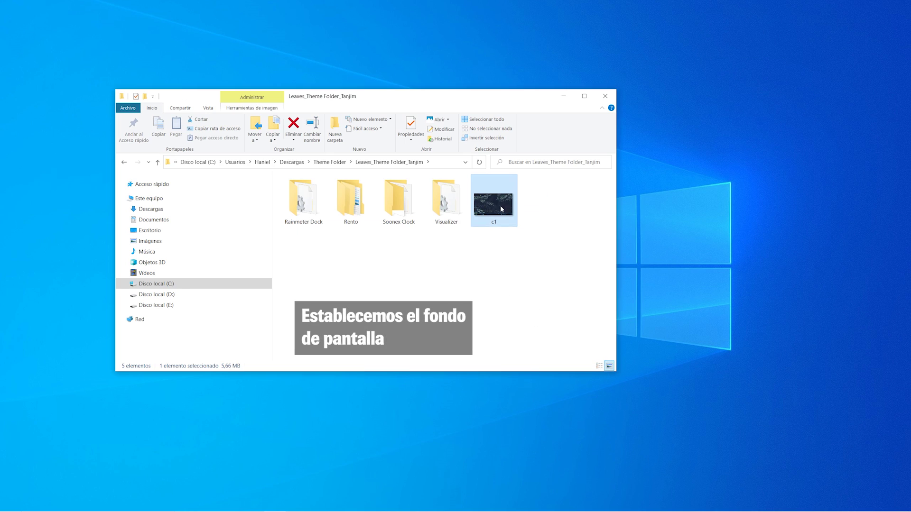
{"action": "right_click", "coordinate": [494, 204]}
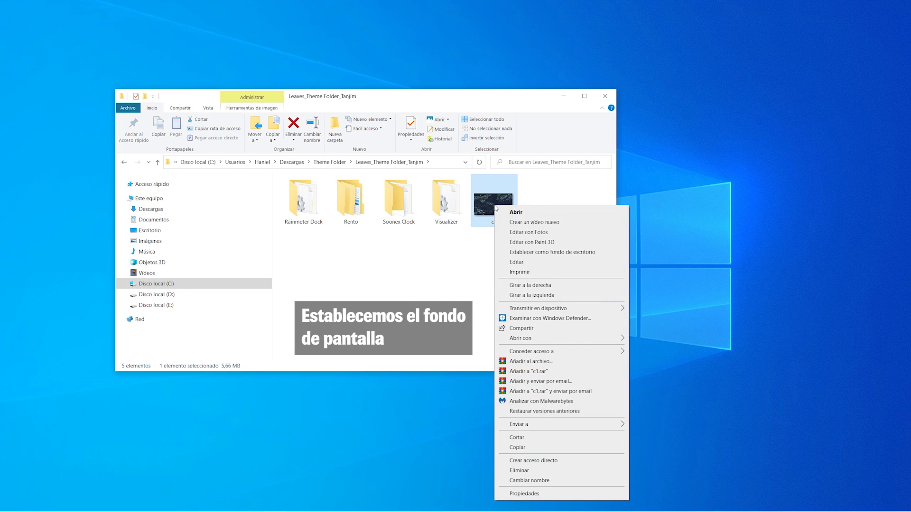
{"action": "left_click", "coordinate": [610, 256]}
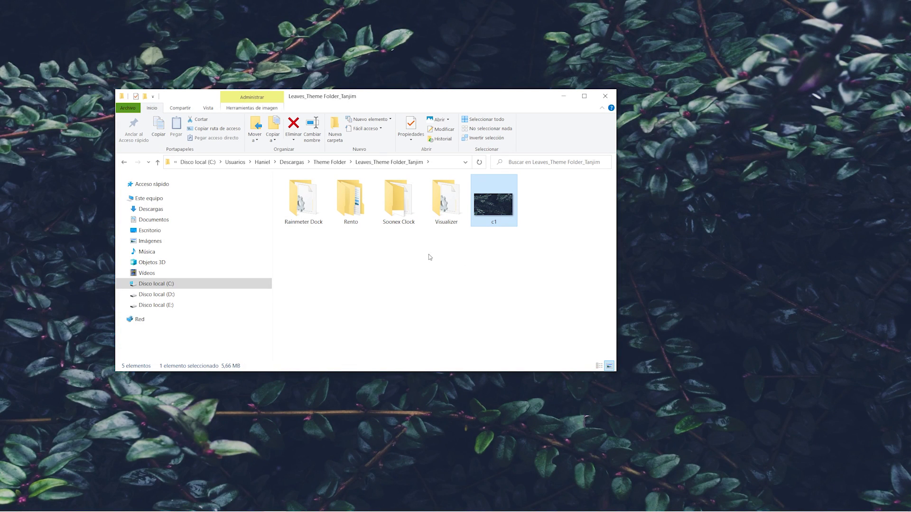
Step: Copy the Rainmeter Dock, Rento, Soonex Clock and Visualizer folders into Documentos\Rainmeter\Skins, replacing the files already there
{"action": "left_click_drag", "start_coordinate": [442, 253], "coordinate": [312, 197]}
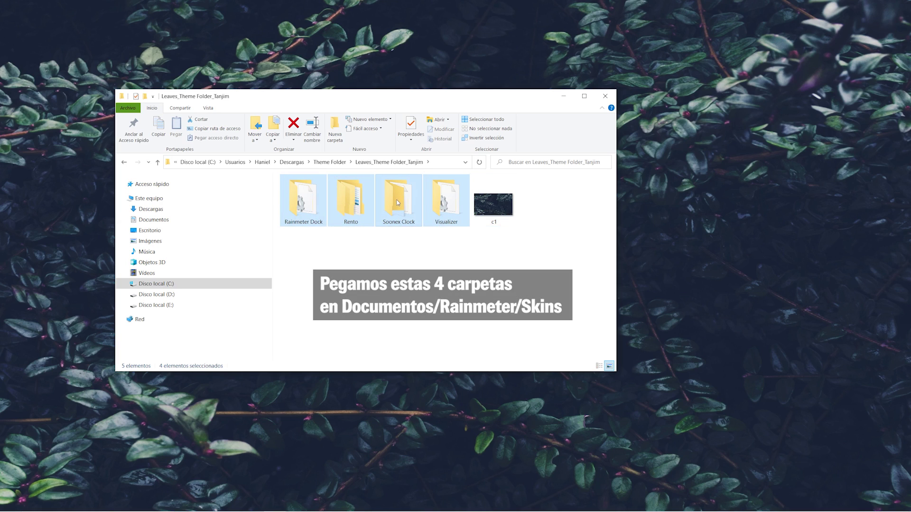
{"action": "right_click", "coordinate": [398, 201]}
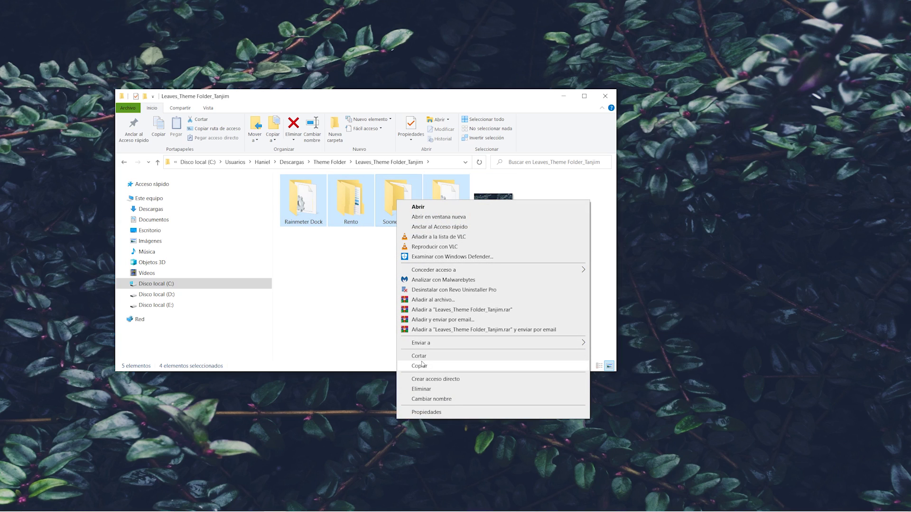
{"action": "left_click", "coordinate": [437, 367]}
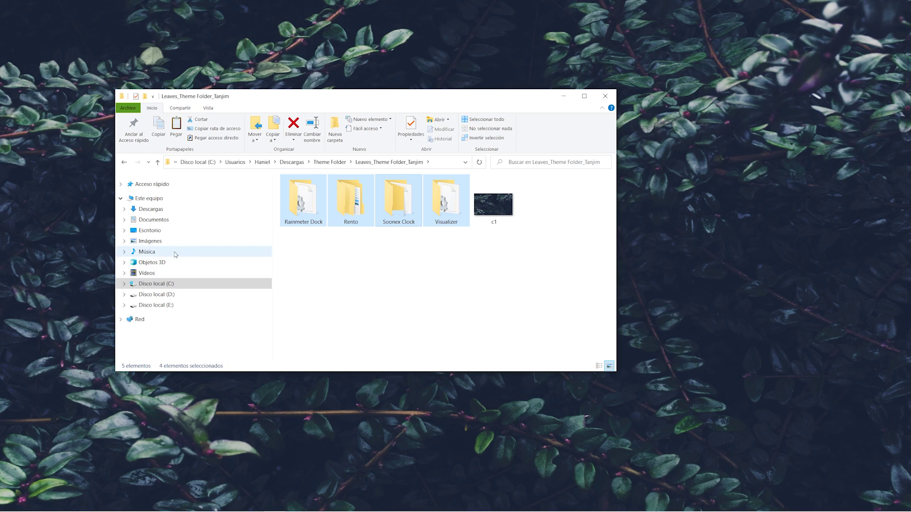
{"action": "left_click", "coordinate": [160, 223]}
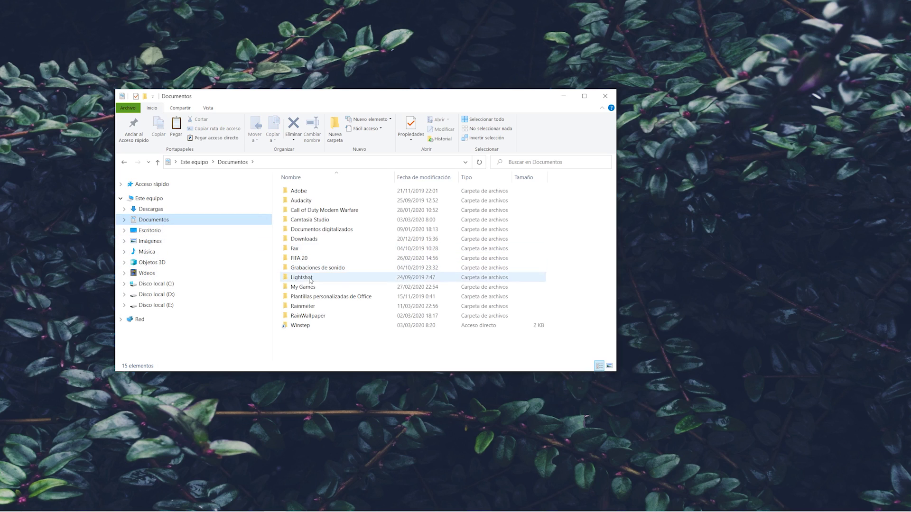
{"action": "left_click", "coordinate": [327, 307]}
{"action": "double_click", "coordinate": [327, 307]}
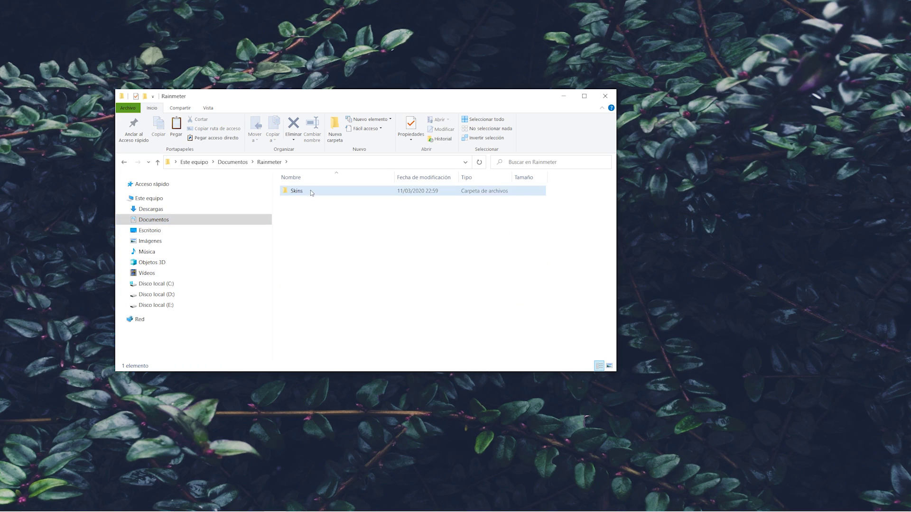
{"action": "double_click", "coordinate": [302, 191]}
{"action": "right_click", "coordinate": [316, 262]}
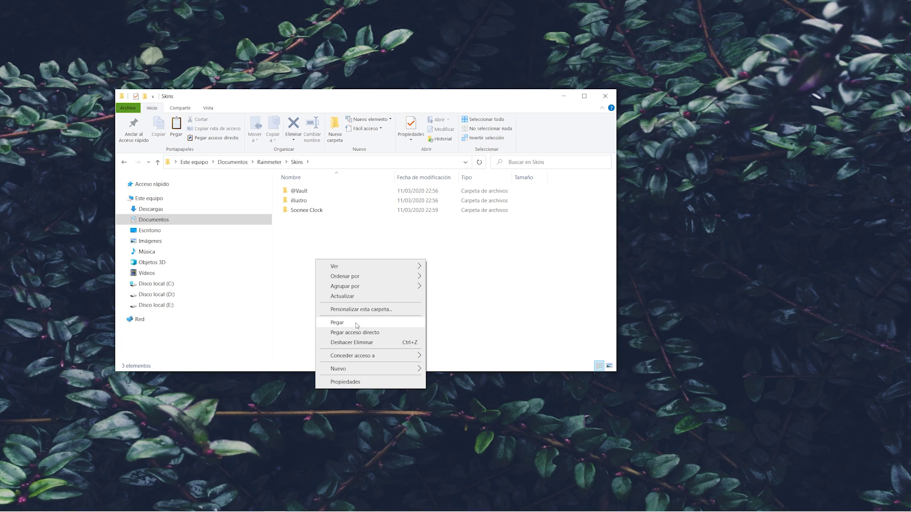
{"action": "left_click", "coordinate": [357, 323]}
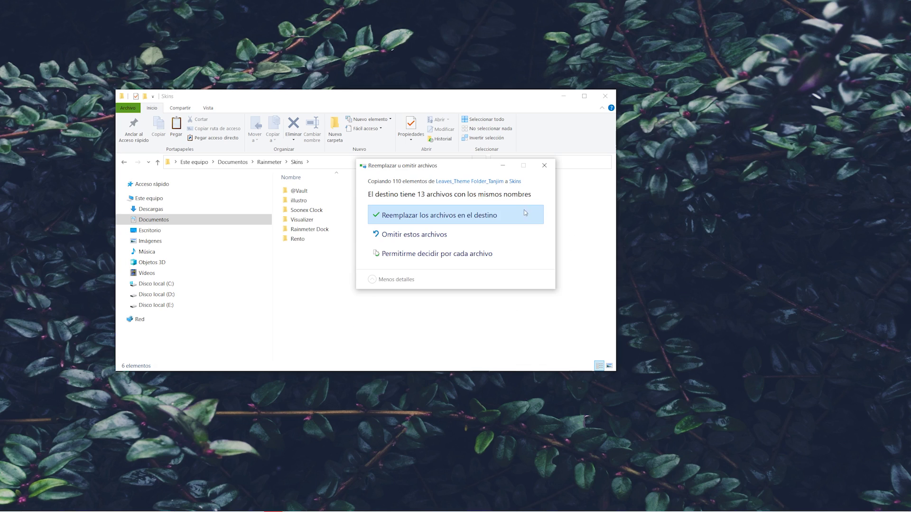
{"action": "left_click", "coordinate": [499, 216]}
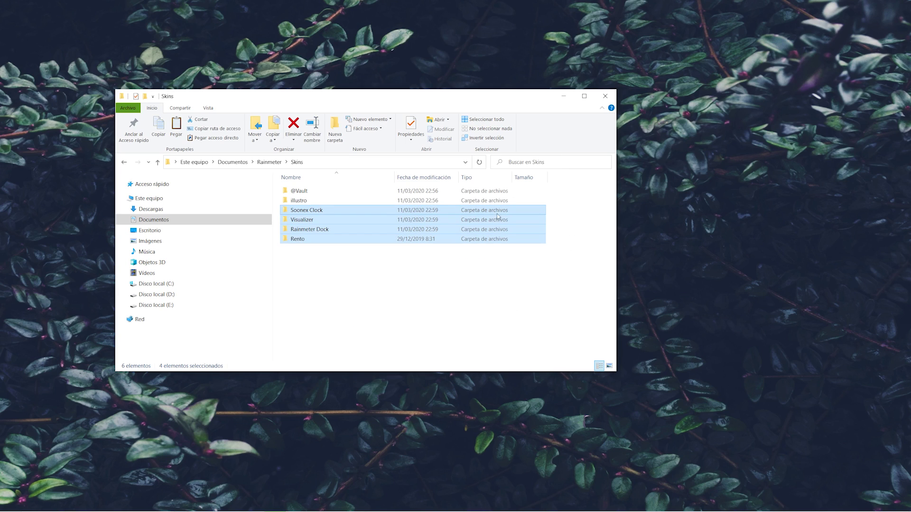
Step: Copy the inner VisionWeather_Leaf folder from the extracted download into Documentos\Rainmeter\Skins and close the file window
{"action": "left_click", "coordinate": [170, 209]}
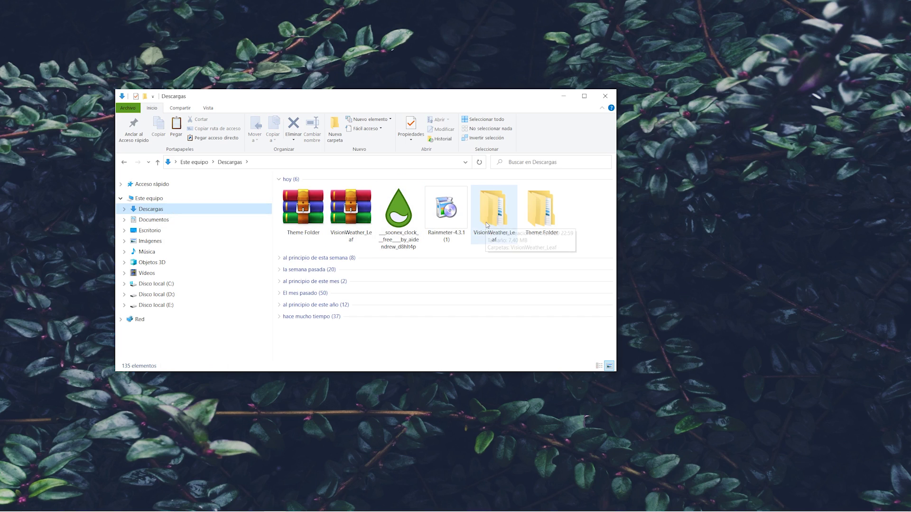
{"action": "double_click", "coordinate": [484, 223]}
{"action": "double_click", "coordinate": [329, 195]}
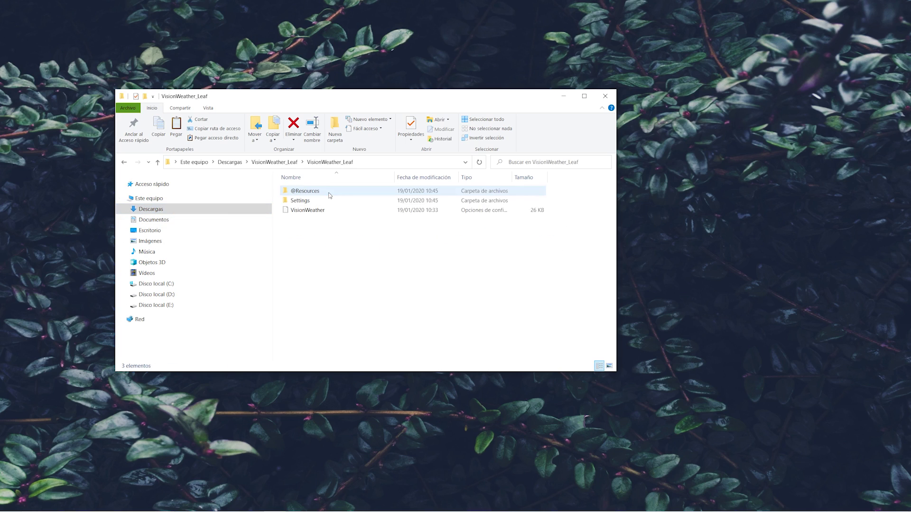
{"action": "left_click", "coordinate": [123, 164]}
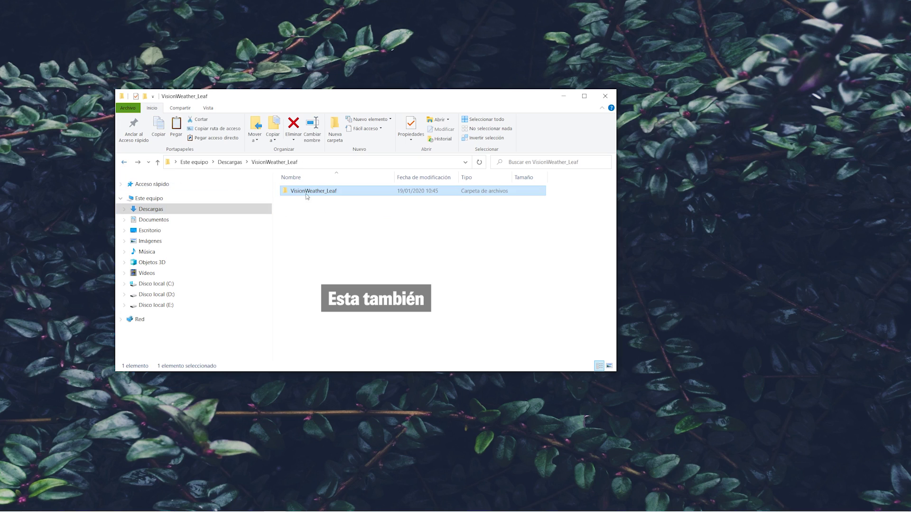
{"action": "right_click", "coordinate": [353, 195]}
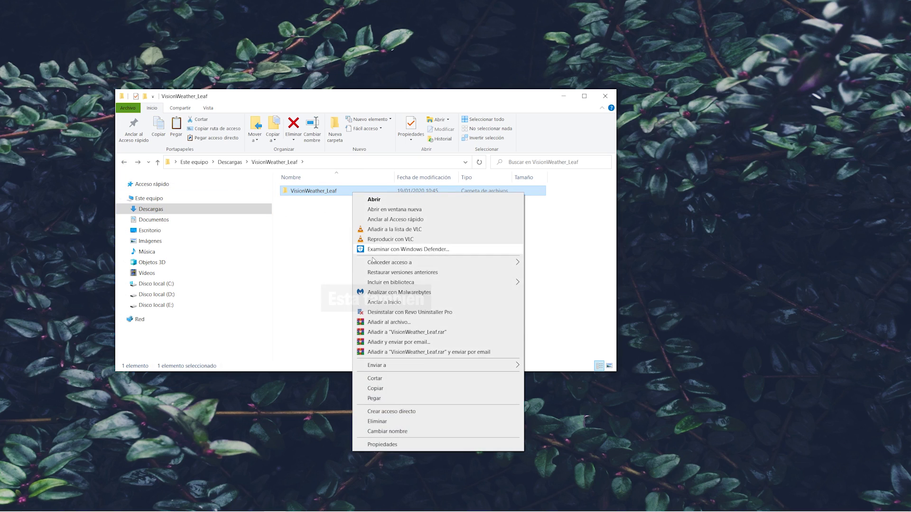
{"action": "left_click", "coordinate": [390, 390]}
{"action": "left_click", "coordinate": [159, 221]}
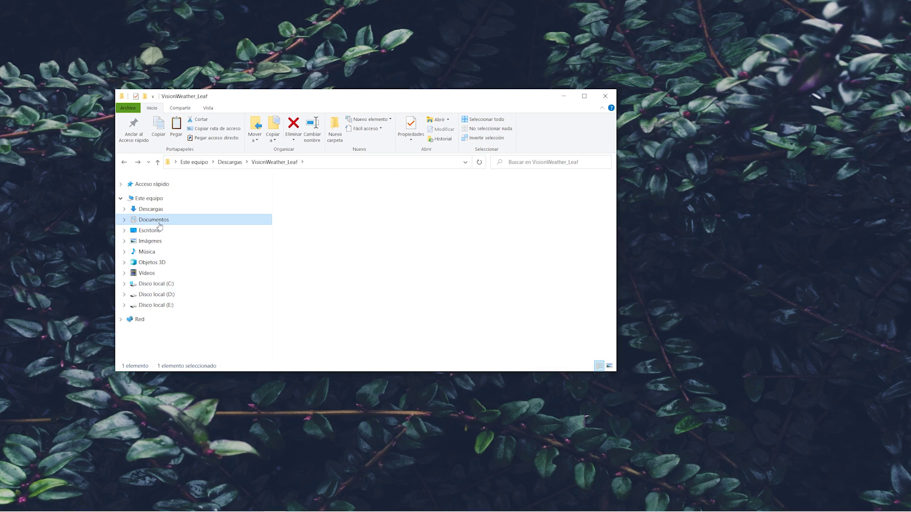
{"action": "double_click", "coordinate": [308, 305]}
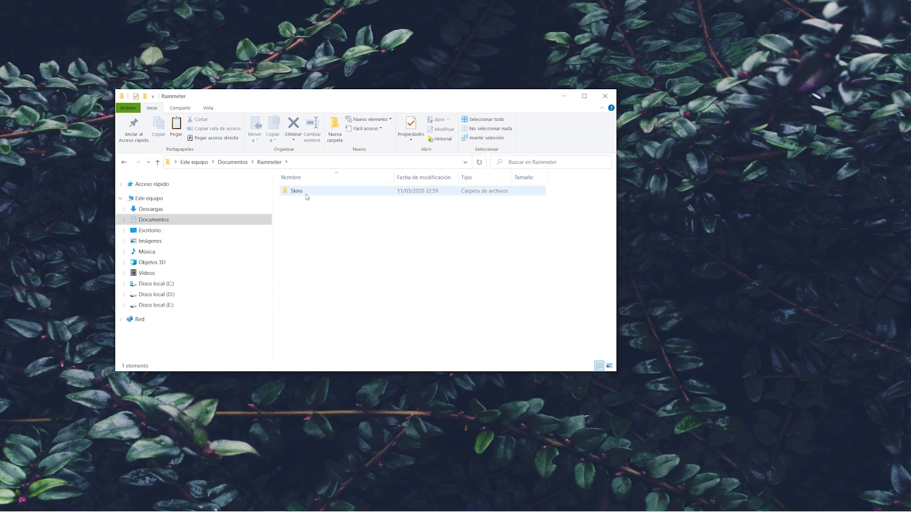
{"action": "double_click", "coordinate": [307, 191]}
{"action": "right_click", "coordinate": [305, 268]}
{"action": "left_click", "coordinate": [323, 331]}
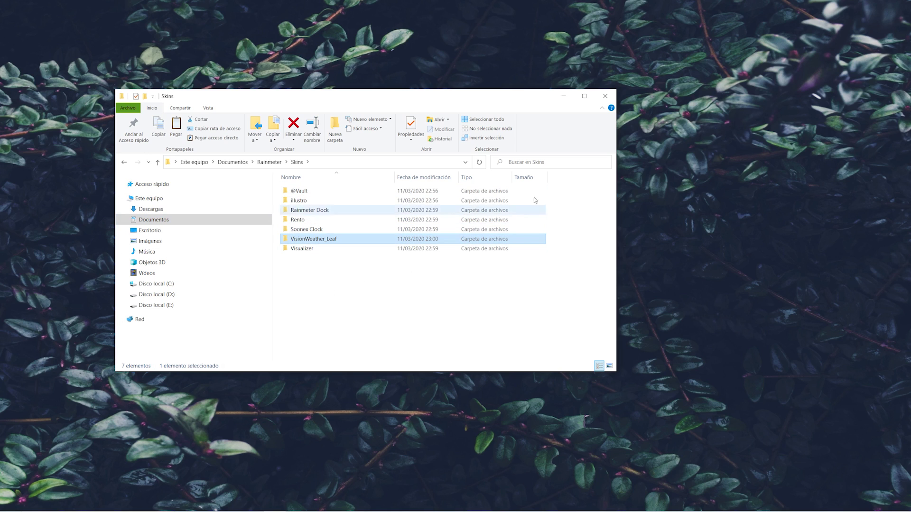
{"action": "left_click", "coordinate": [605, 96]}
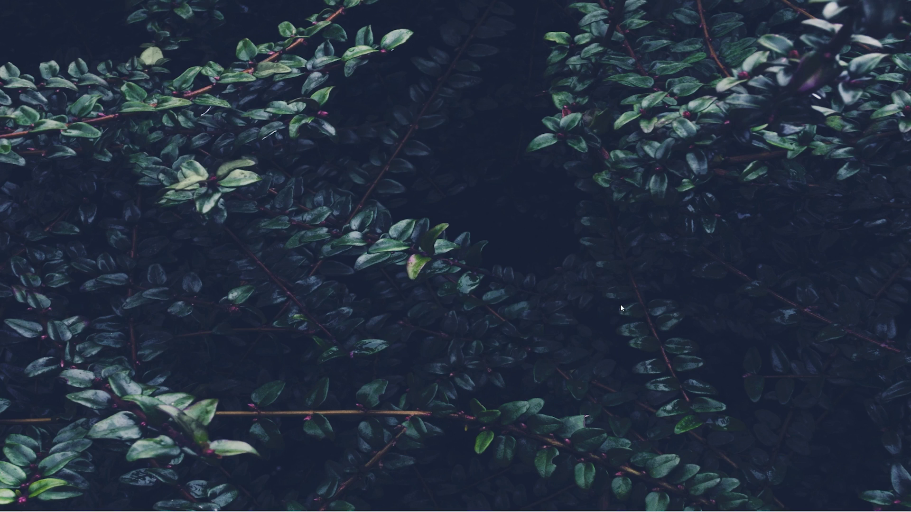
Step: Open the Rainmeter manager and refresh all so the newly copied skins are listed
{"action": "left_click", "coordinate": [790, 502]}
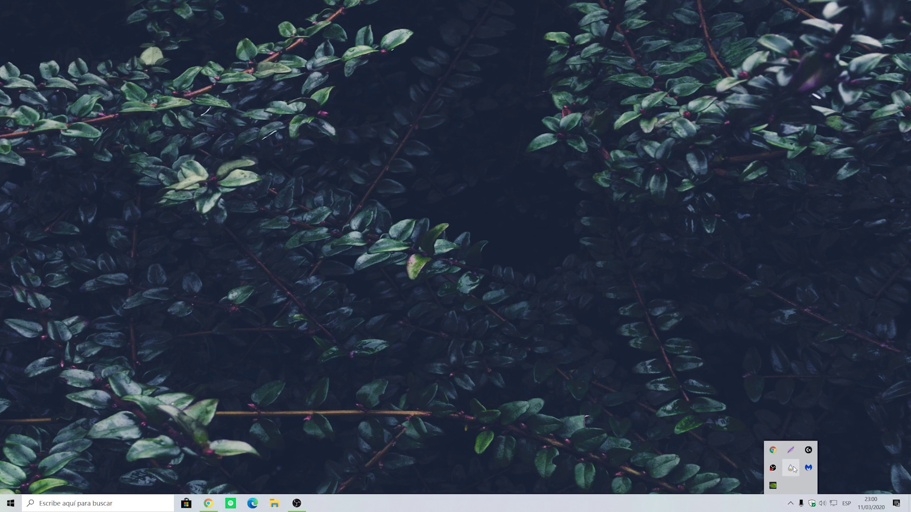
{"action": "left_click", "coordinate": [791, 468]}
{"action": "left_click", "coordinate": [335, 368]}
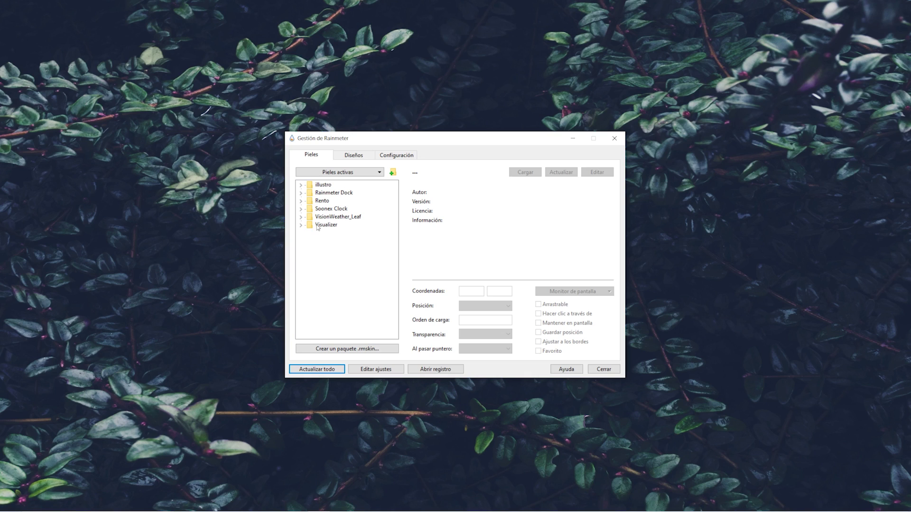
Step: Load the Soonex Clock.ini skin and set its position to En escritorio
{"action": "left_click", "coordinate": [300, 209]}
{"action": "left_click", "coordinate": [338, 217]}
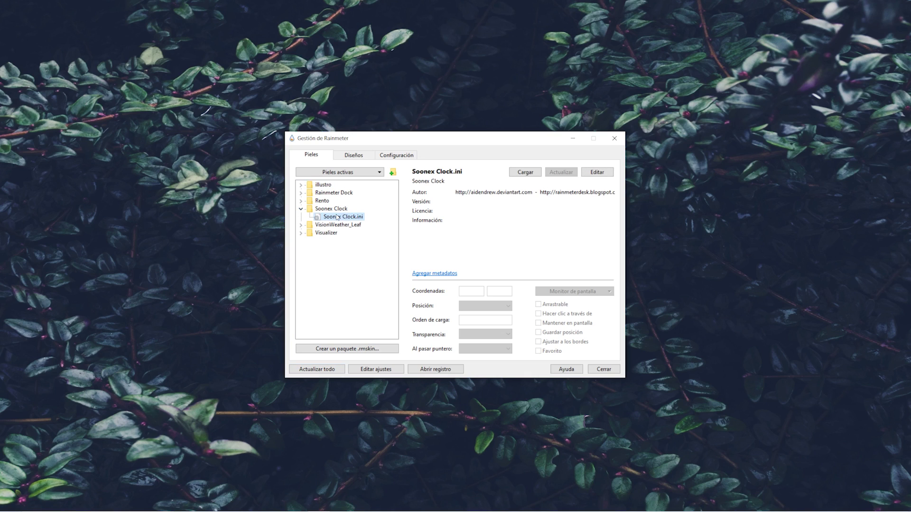
{"action": "left_click", "coordinate": [523, 173]}
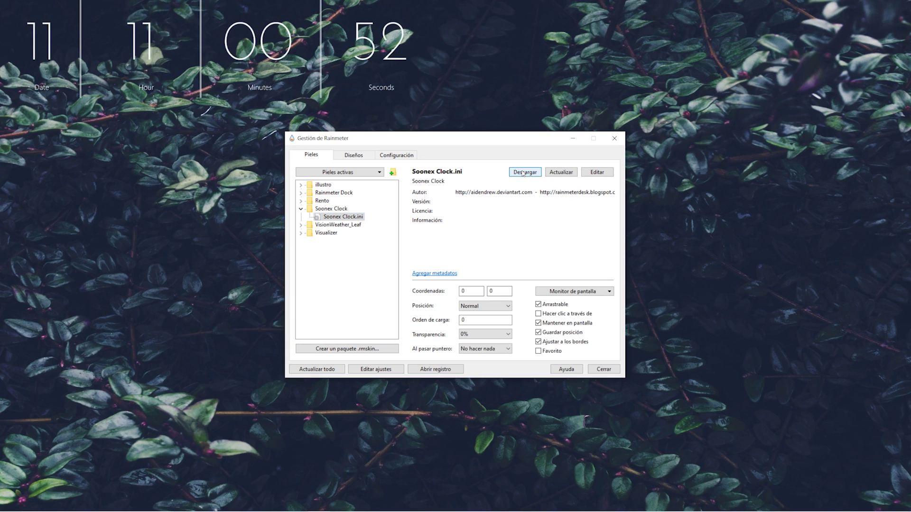
{"action": "left_click", "coordinate": [488, 306]}
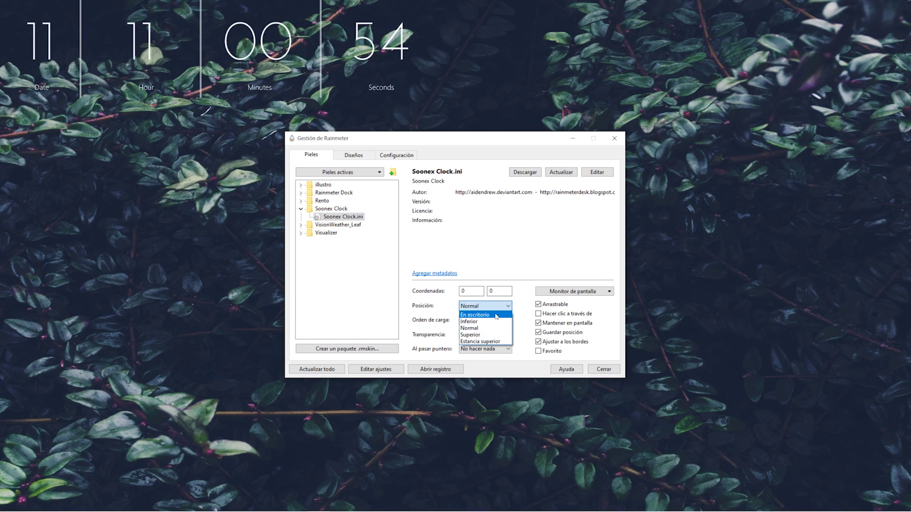
{"action": "left_click", "coordinate": [497, 315]}
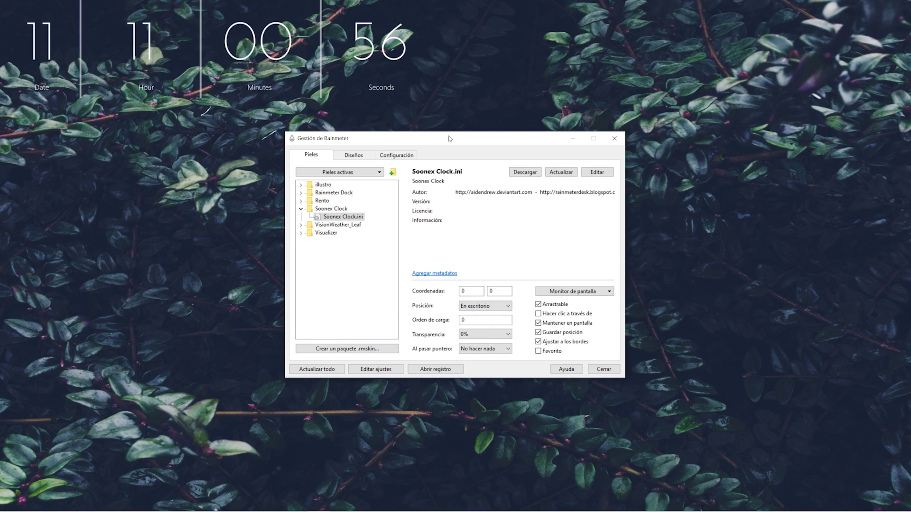
Step: Move the Soonex clock to the middle of the desktop, at about coordinates 525, 405, and bring the manager window back to the centre
{"action": "left_click_drag", "start_coordinate": [449, 139], "coordinate": [139, 392]}
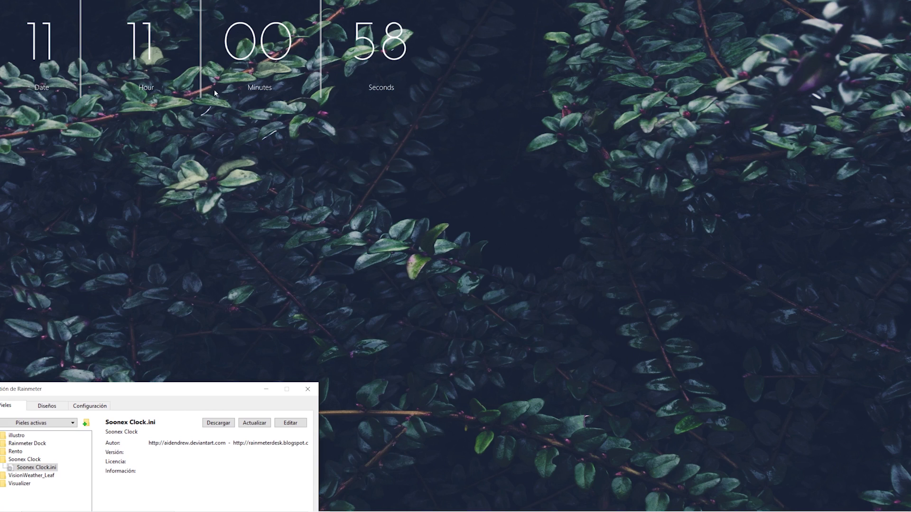
{"action": "left_click_drag", "start_coordinate": [200, 68], "coordinate": [435, 250]}
{"action": "left_click_drag", "start_coordinate": [202, 391], "coordinate": [537, 154]}
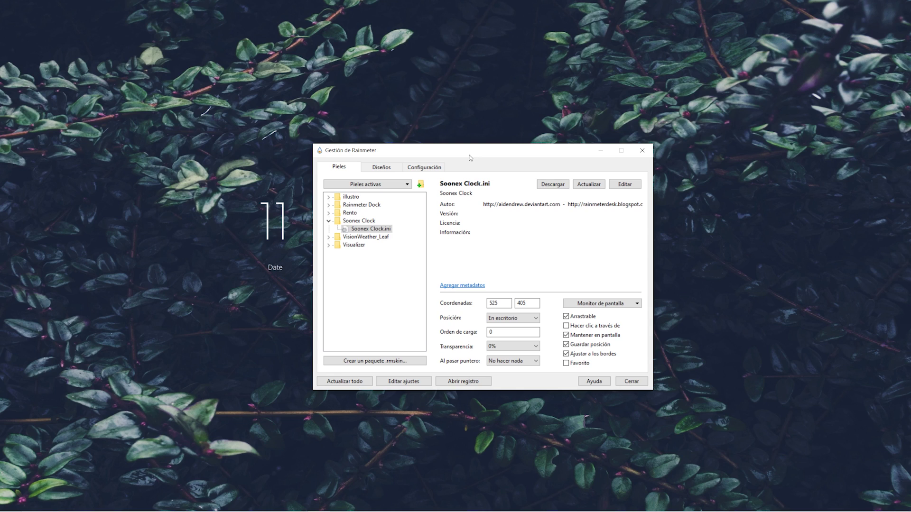
Step: Load the Song Info.ini skin from Rento and set its position to En escritorio
{"action": "left_click", "coordinate": [329, 214]}
{"action": "left_click", "coordinate": [363, 229]}
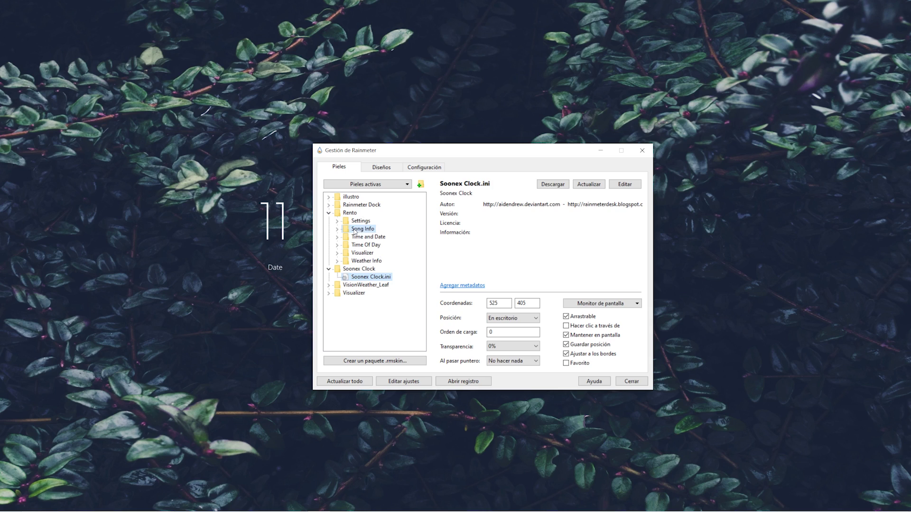
{"action": "left_click", "coordinate": [337, 229]}
{"action": "left_click", "coordinate": [373, 238]}
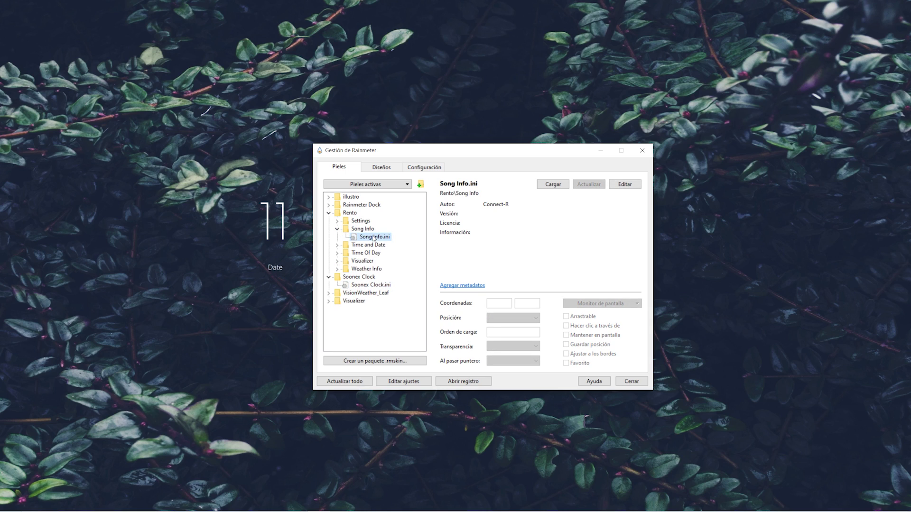
{"action": "left_click", "coordinate": [552, 184]}
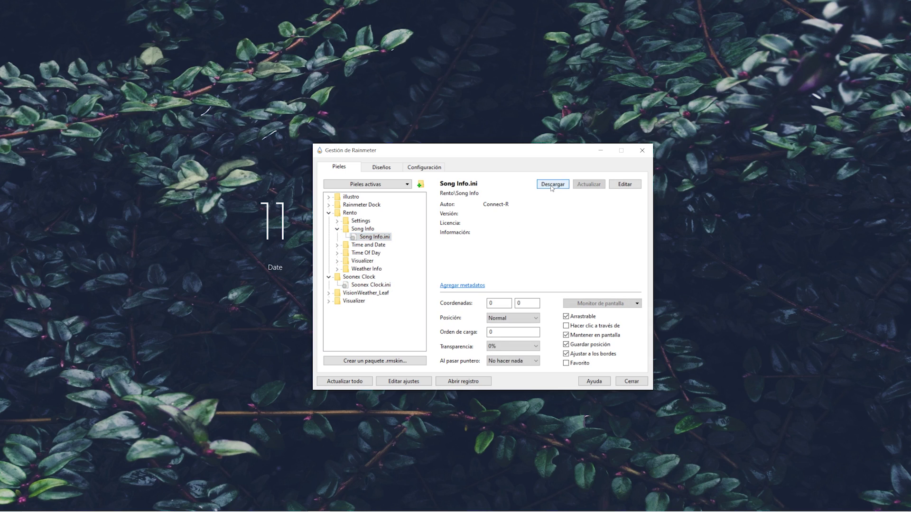
{"action": "left_click", "coordinate": [515, 320]}
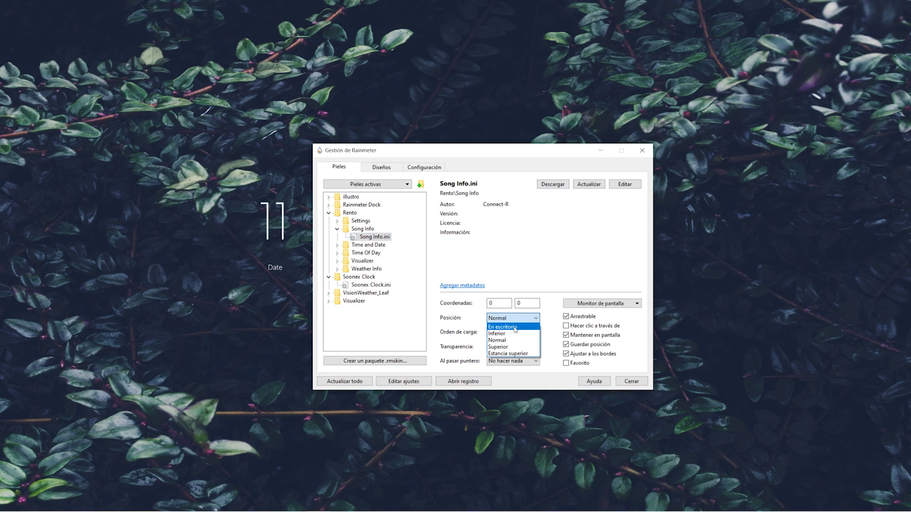
{"action": "left_click", "coordinate": [512, 327]}
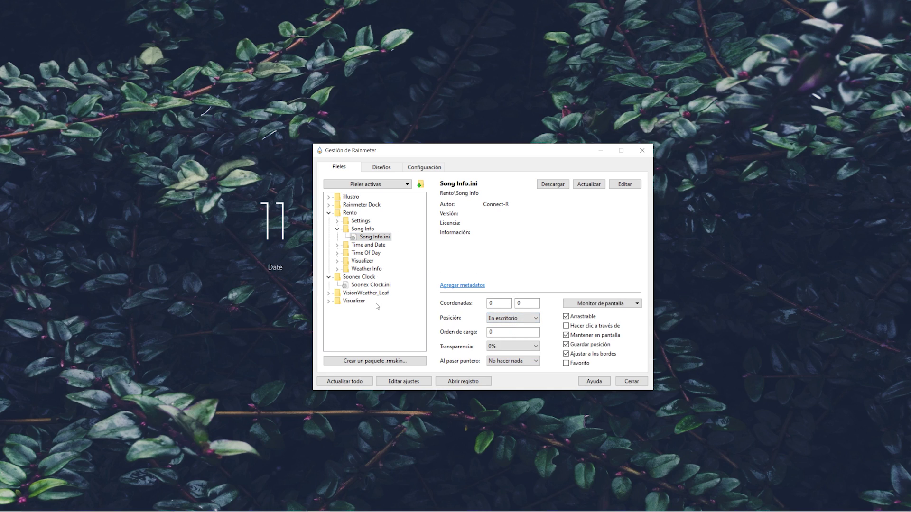
Step: Load the VisionWeather.ini skin from VisionWeather_Leaf and set its position to En escritorio
{"action": "left_click", "coordinate": [329, 294]}
{"action": "left_click", "coordinate": [366, 310]}
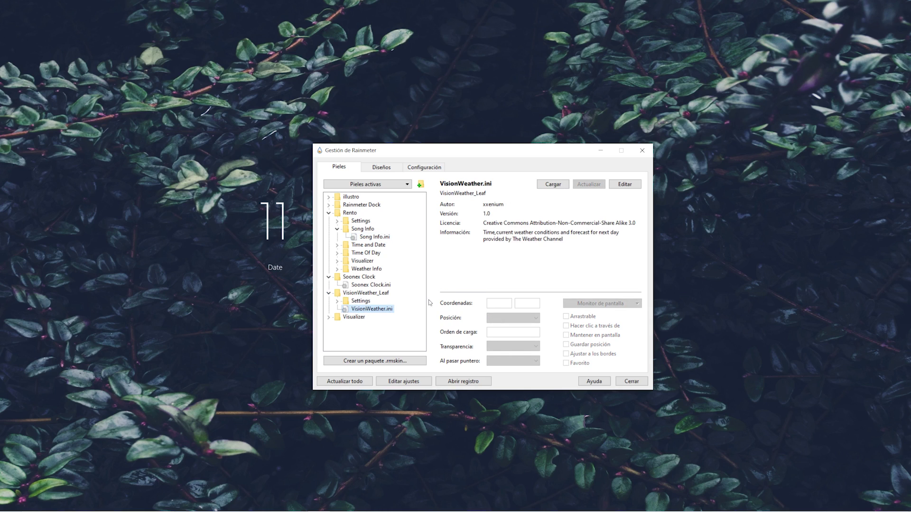
{"action": "left_click", "coordinate": [553, 185]}
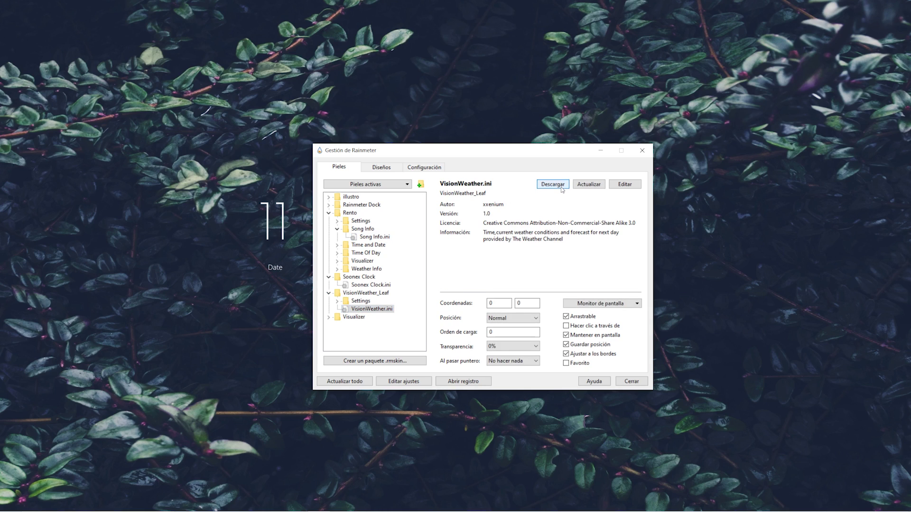
{"action": "left_click", "coordinate": [521, 317]}
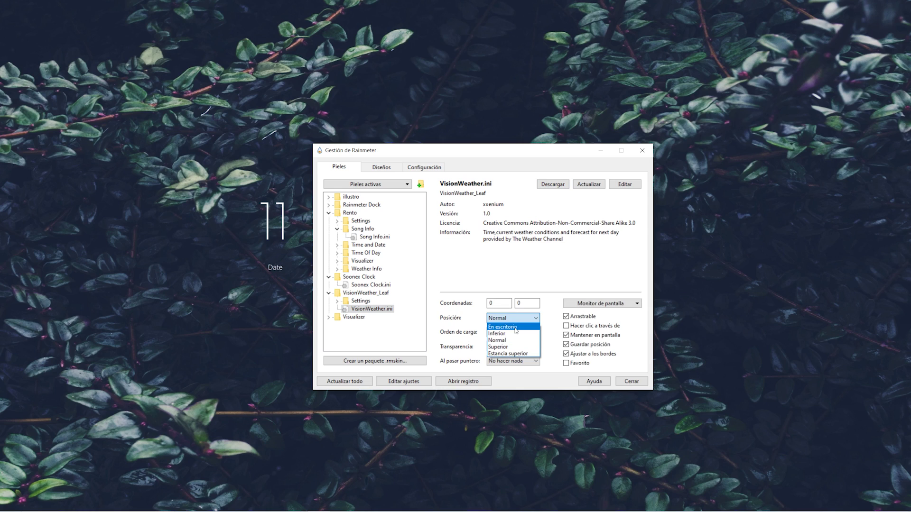
{"action": "left_click", "coordinate": [518, 326]}
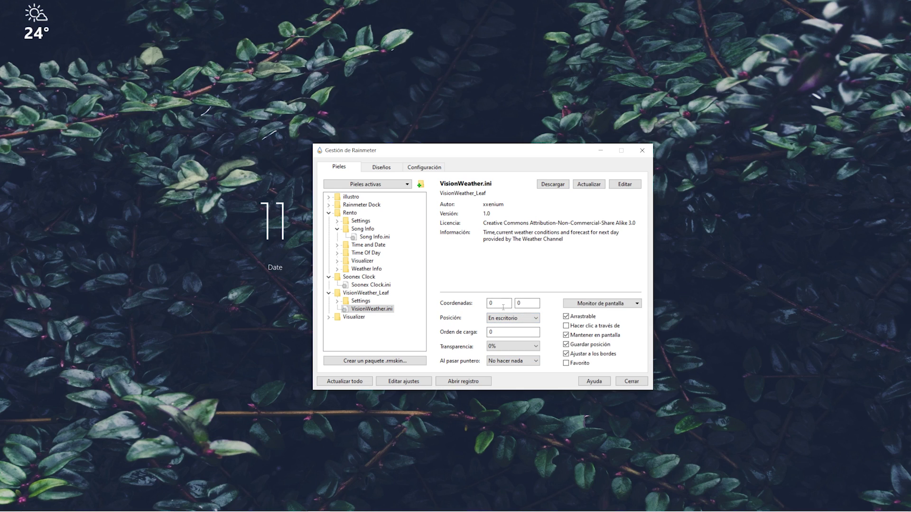
Step: Refresh all skins and load the Settings.ini skin from the VisionWeather_Leaf Settings folder
{"action": "left_click", "coordinate": [355, 381]}
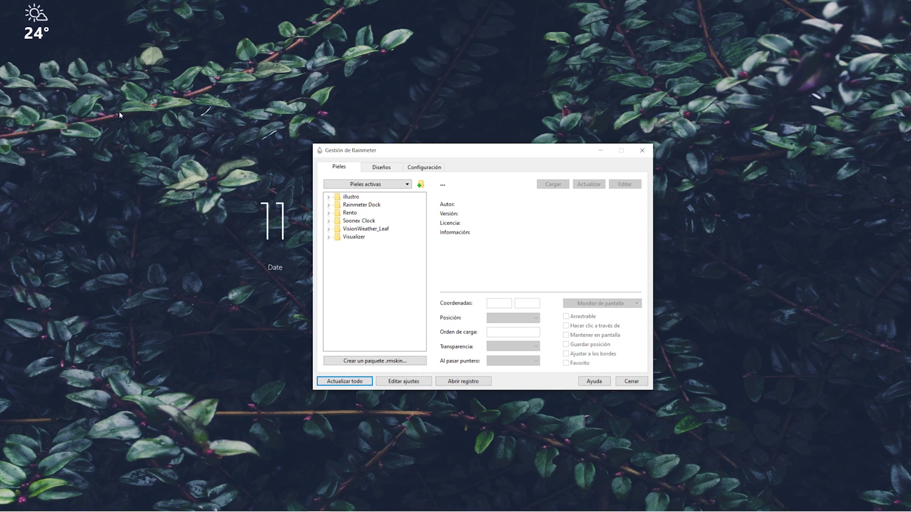
{"action": "left_click", "coordinate": [329, 229]}
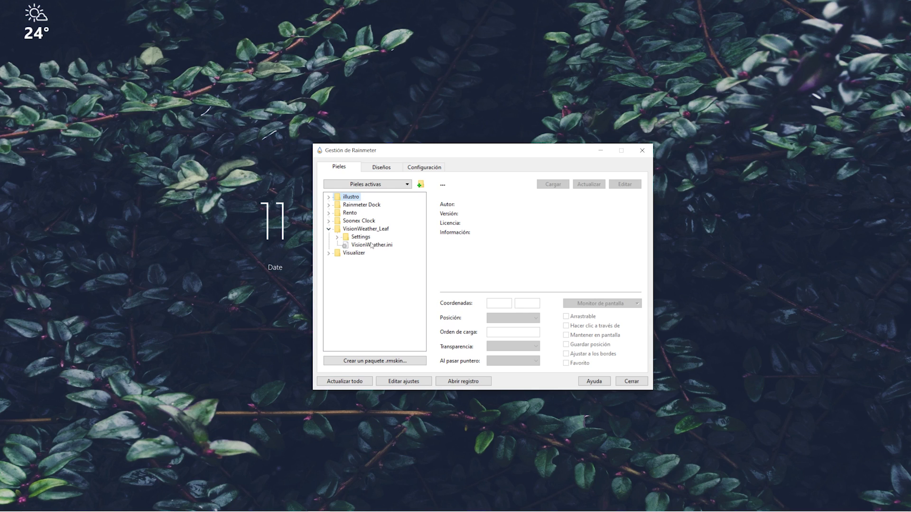
{"action": "left_click", "coordinate": [339, 238]}
{"action": "left_click", "coordinate": [373, 245]}
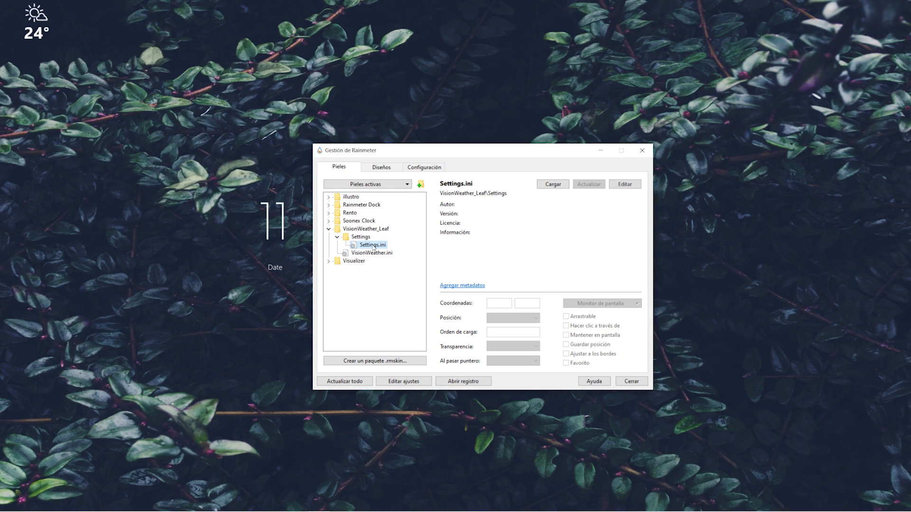
{"action": "left_click", "coordinate": [553, 185]}
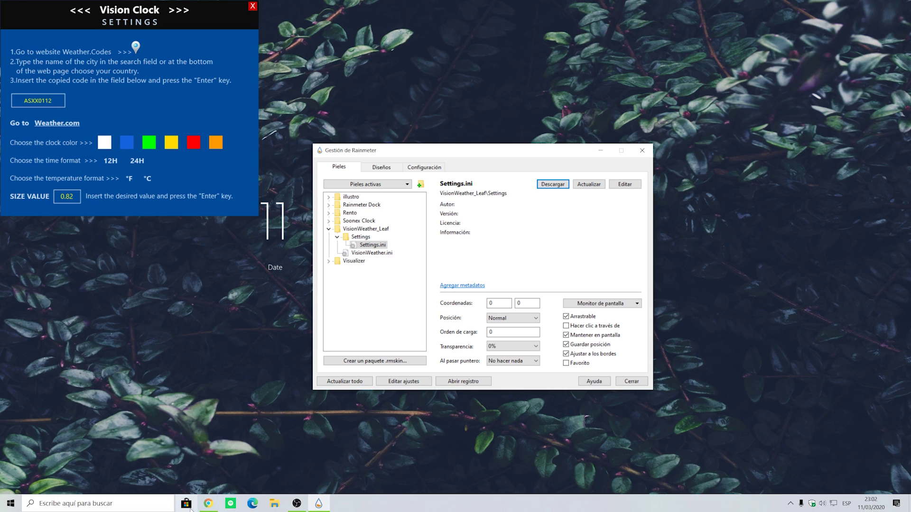
Step: Switch to the weather.codes page in Chrome, search for medellin and copy the Medellin, Colombia code COXX5829
{"action": "left_click", "coordinate": [197, 503]}
{"action": "left_click", "coordinate": [467, 8]}
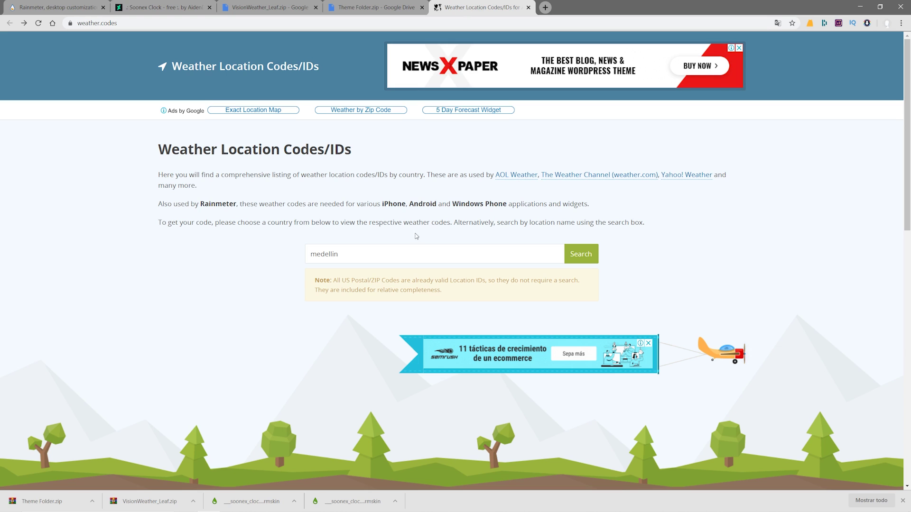
{"action": "left_click", "coordinate": [355, 254]}
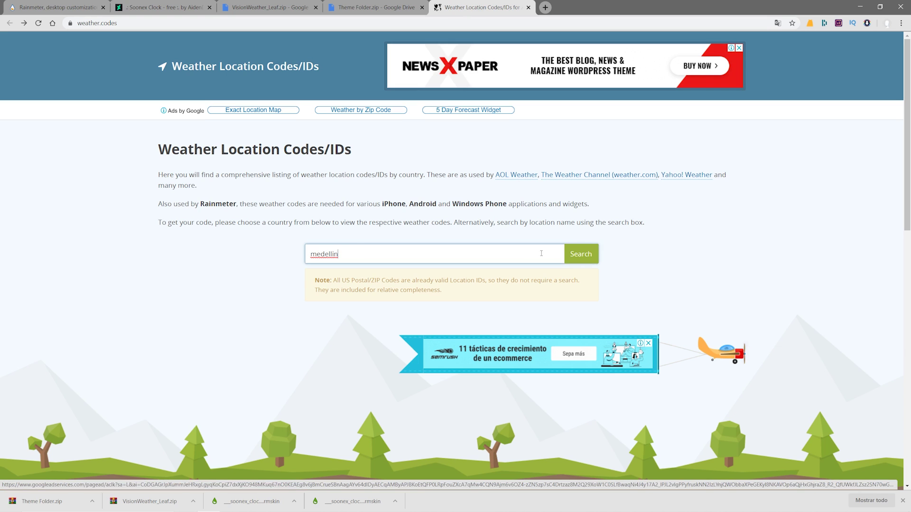
{"action": "left_click", "coordinate": [582, 256]}
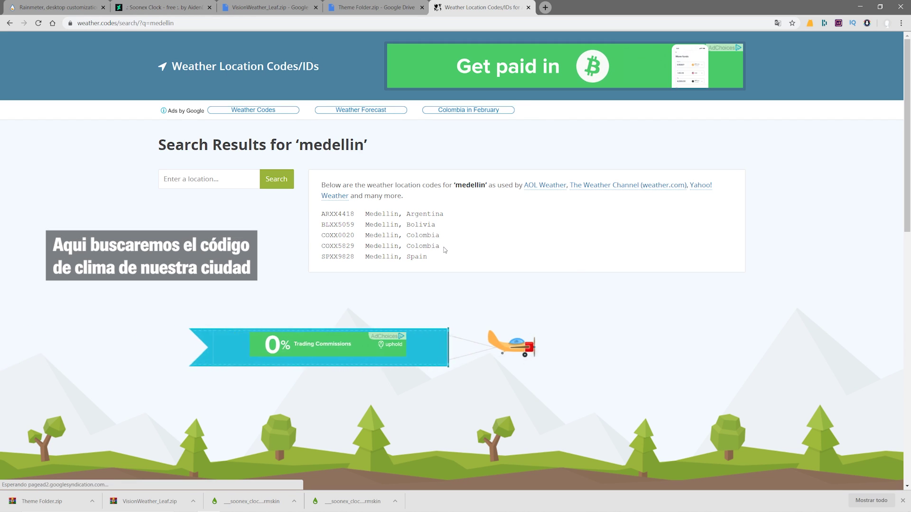
{"action": "left_click_drag", "start_coordinate": [354, 246], "coordinate": [321, 246]}
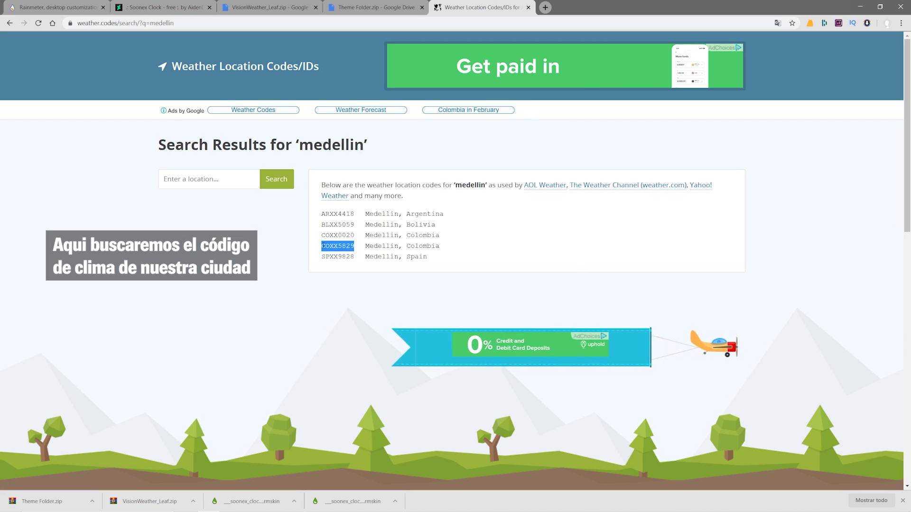
{"action": "right_click", "coordinate": [352, 246]}
{"action": "left_click", "coordinate": [372, 251]}
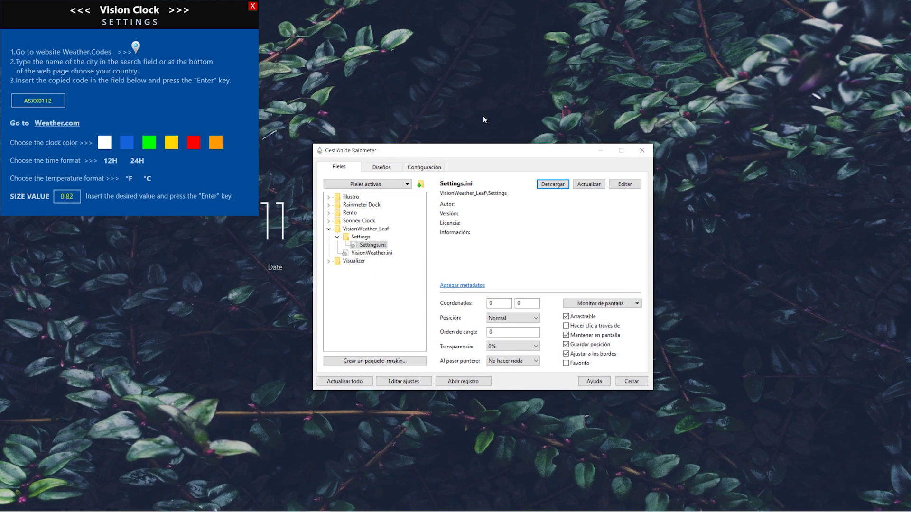
Step: Replace the location code in the Vision Clock settings with COXX5829, apply it and close the settings skin
{"action": "left_click", "coordinate": [49, 101]}
{"action": "key", "text": "BackSpace"}
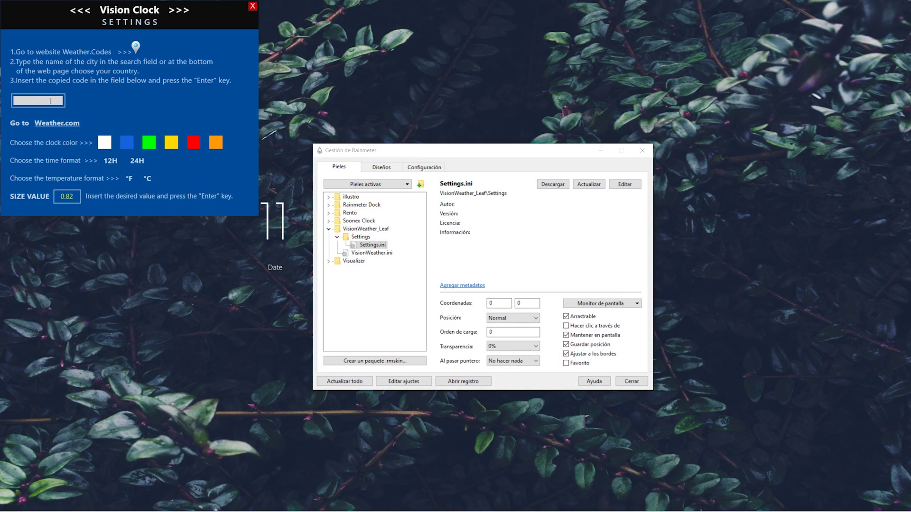
{"action": "right_click", "coordinate": [50, 102]}
{"action": "left_click", "coordinate": [150, 142]}
{"action": "key", "text": "Return"}
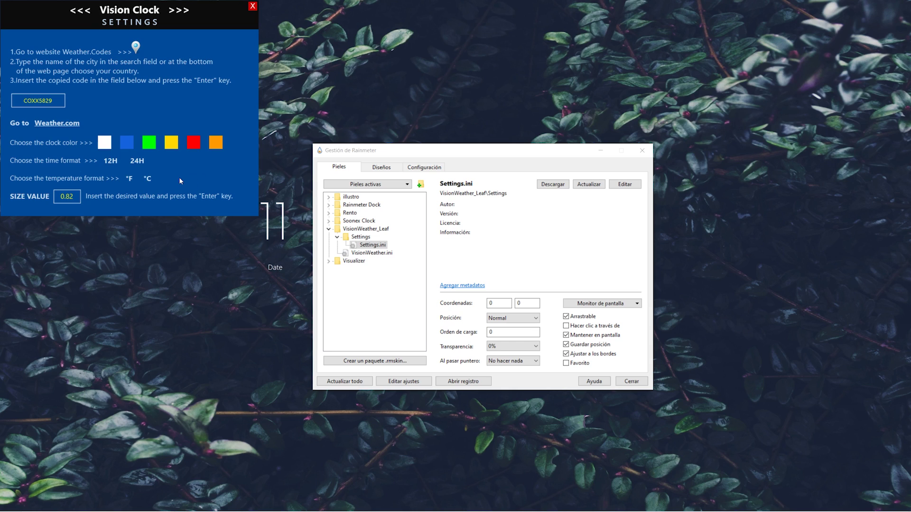
{"action": "left_click", "coordinate": [253, 6]}
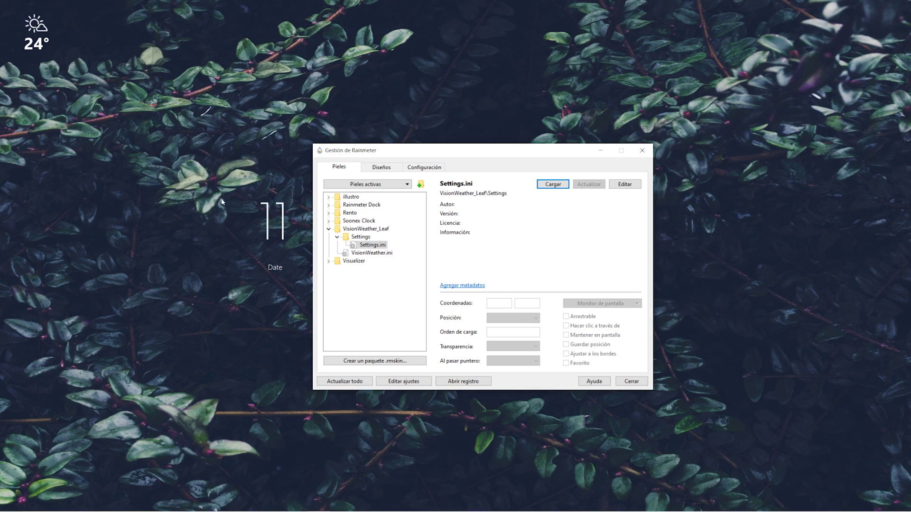
Step: Load the Visualizer.ini skin from the Visualizer folder and set its position to En escritorio
{"action": "left_click", "coordinate": [328, 229]}
{"action": "left_click", "coordinate": [328, 238]}
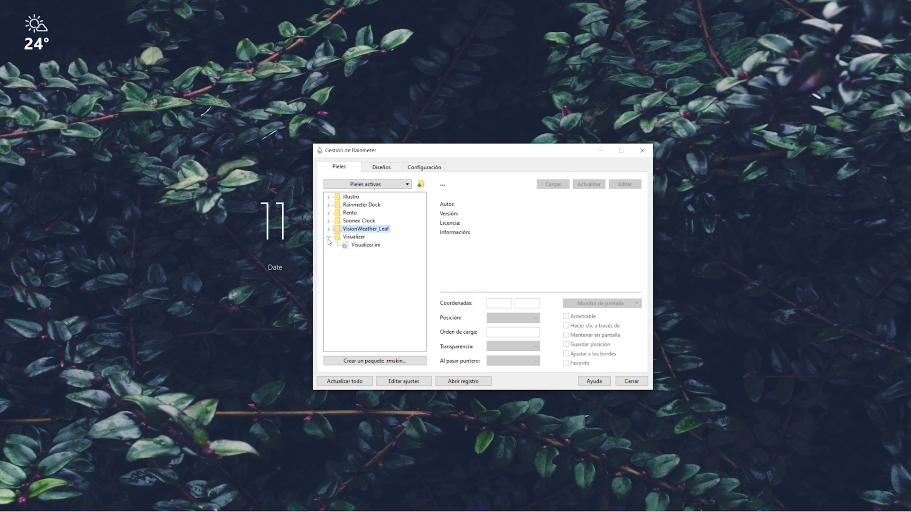
{"action": "left_click", "coordinate": [357, 245]}
{"action": "left_click", "coordinate": [549, 186]}
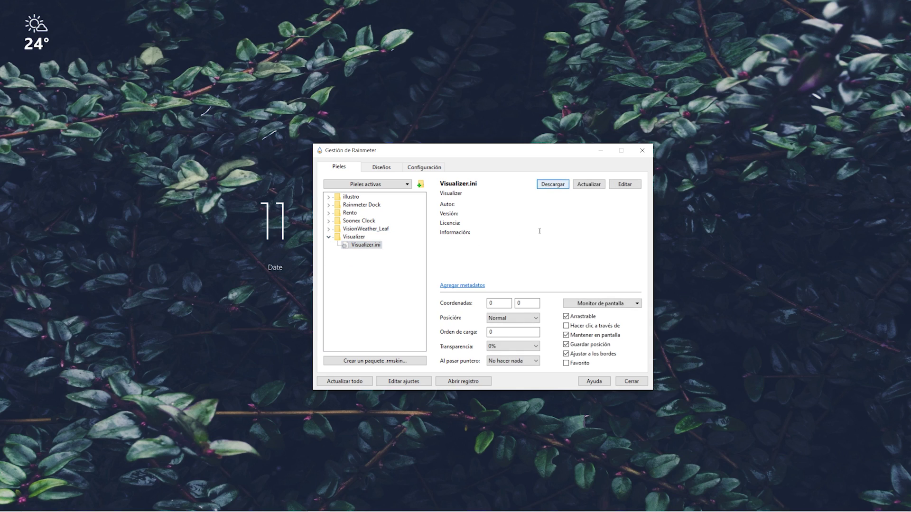
{"action": "left_click", "coordinate": [525, 317]}
{"action": "left_click", "coordinate": [510, 355]}
Step: Load the Rainmeter Dock.ini skin and set its position to En escritorio
{"action": "left_click", "coordinate": [329, 213]}
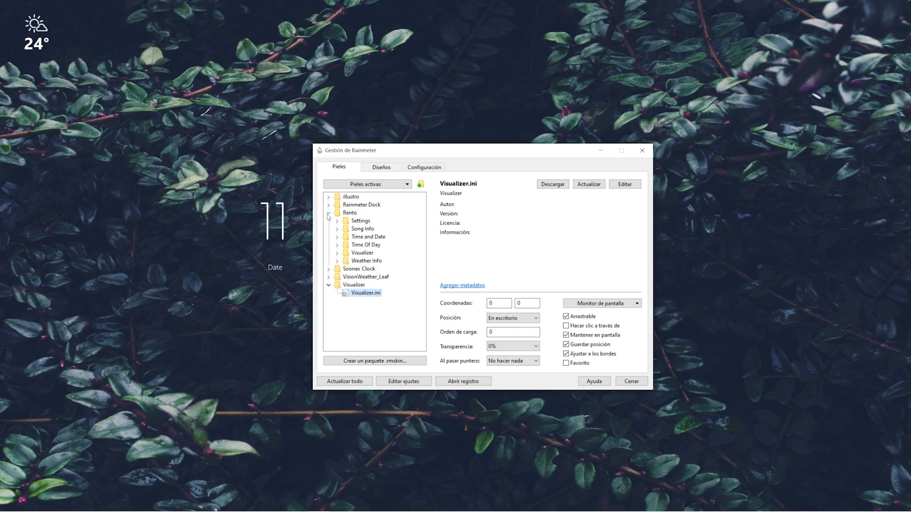
{"action": "left_click", "coordinate": [329, 213]}
{"action": "left_click", "coordinate": [328, 204]}
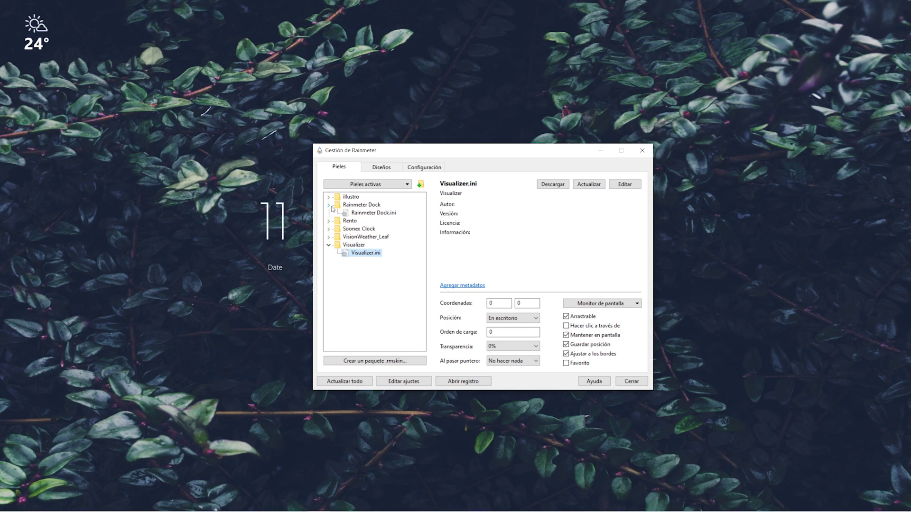
{"action": "left_click", "coordinate": [368, 213]}
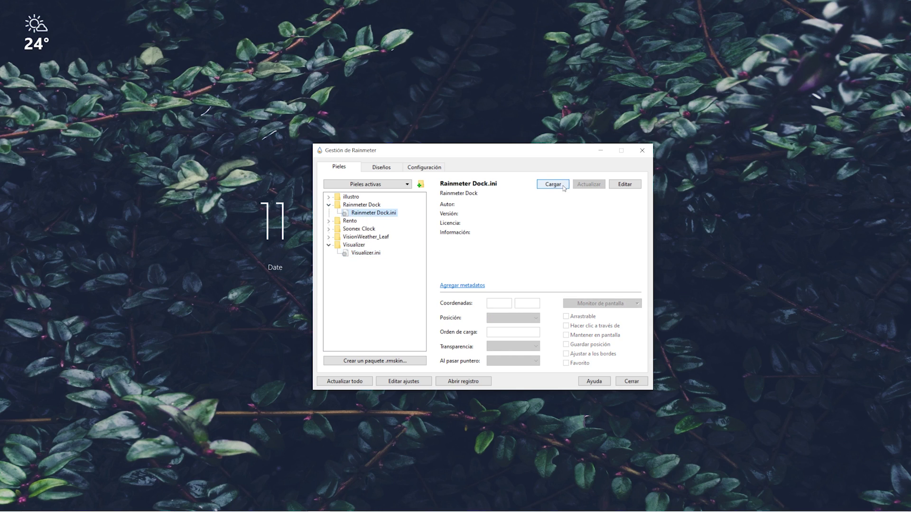
{"action": "left_click", "coordinate": [562, 186]}
{"action": "left_click", "coordinate": [512, 318]}
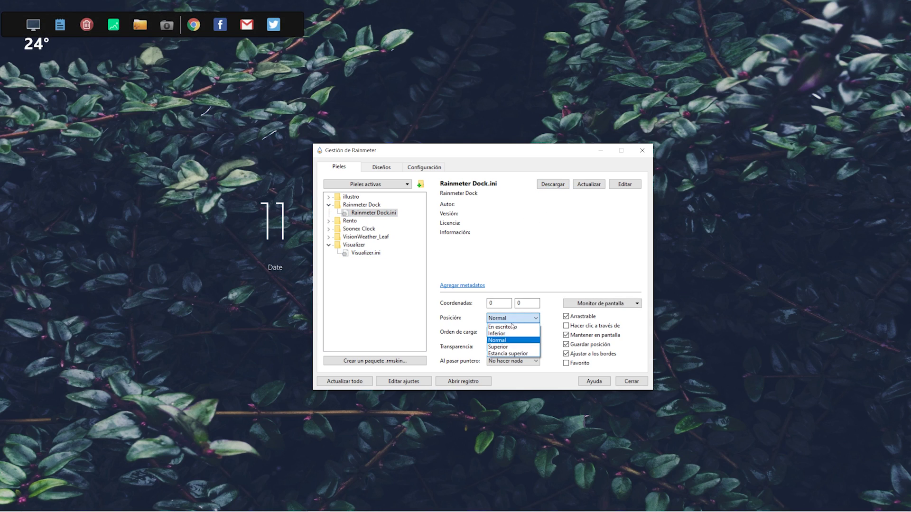
{"action": "left_click", "coordinate": [508, 355]}
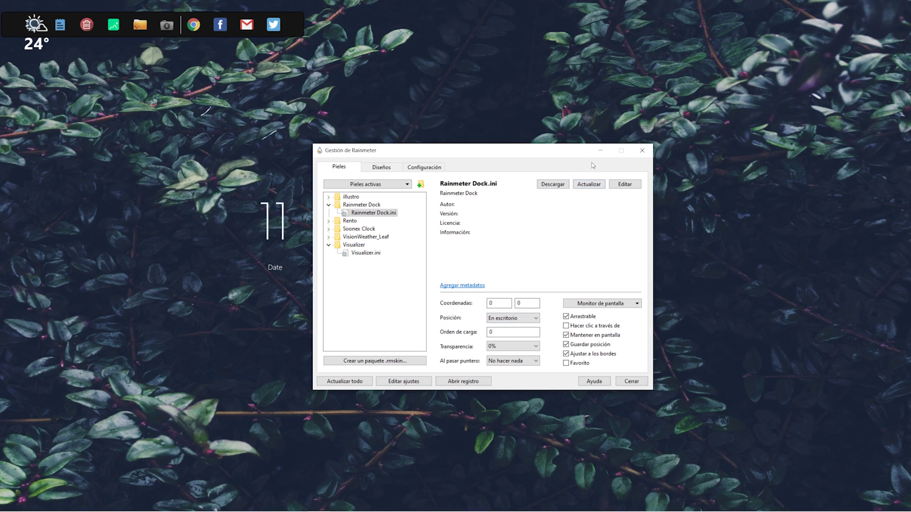
Step: Minimize the Rainmeter manager and move the dock to the bottom centre of the desktop
{"action": "left_click", "coordinate": [600, 151]}
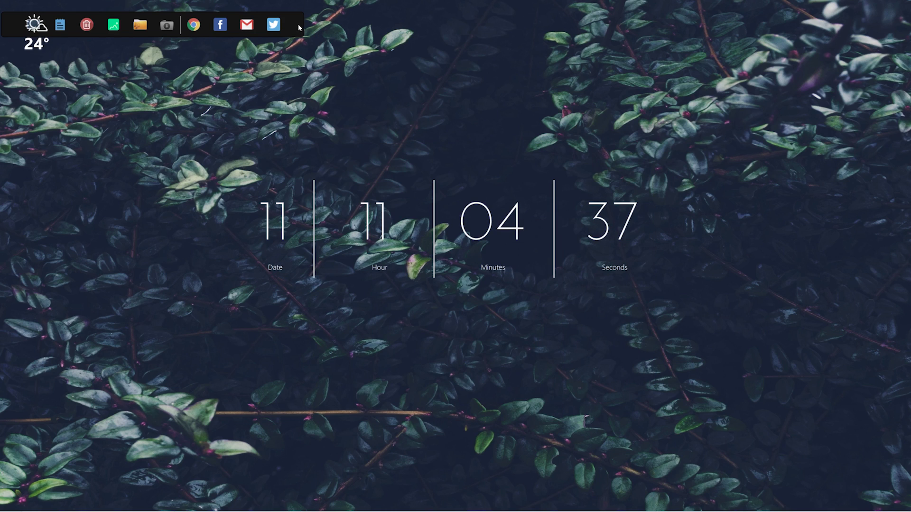
{"action": "left_click_drag", "start_coordinate": [298, 24], "coordinate": [596, 454]}
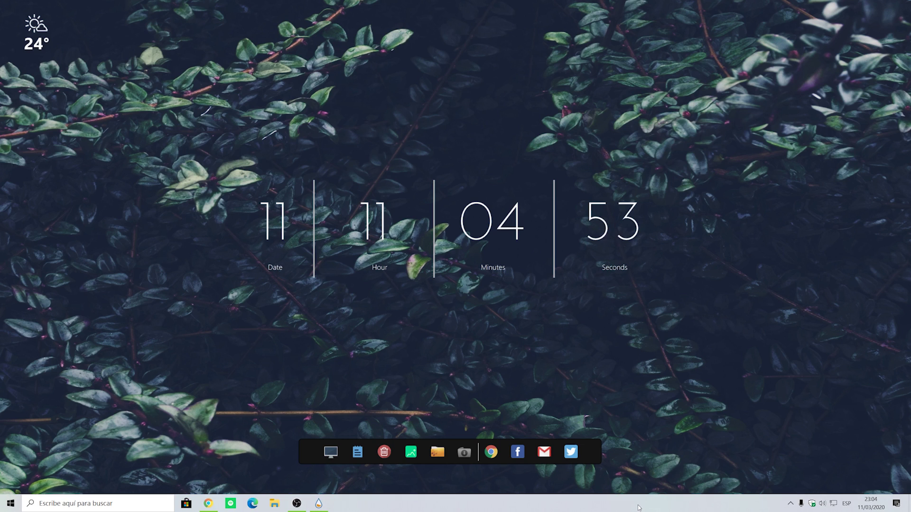
Step: Set the taskbar location to Izquierda in the Windows taskbar settings and minimize the settings window
{"action": "right_click", "coordinate": [638, 506]}
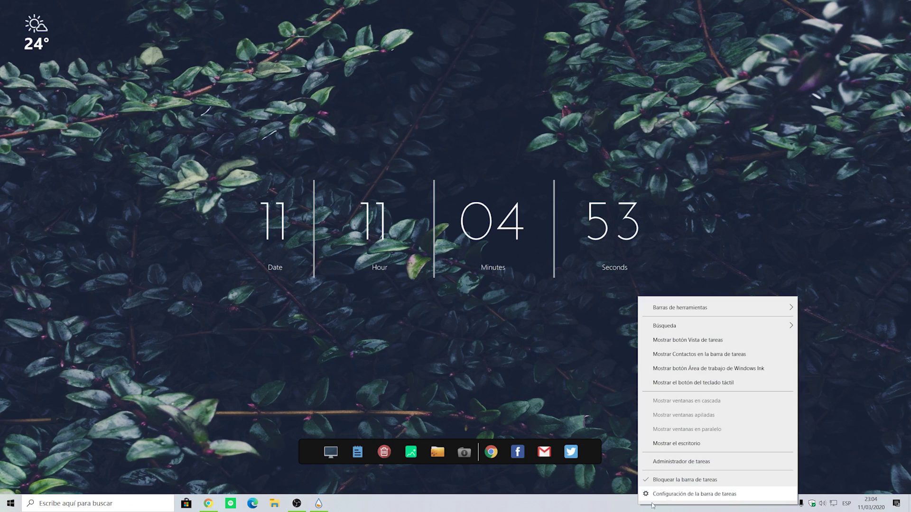
{"action": "left_click", "coordinate": [654, 494]}
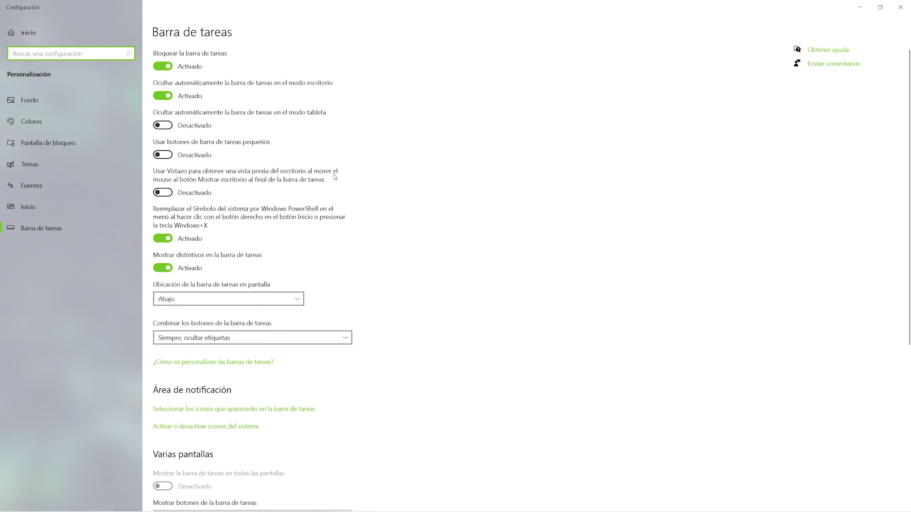
{"action": "left_click", "coordinate": [268, 298]}
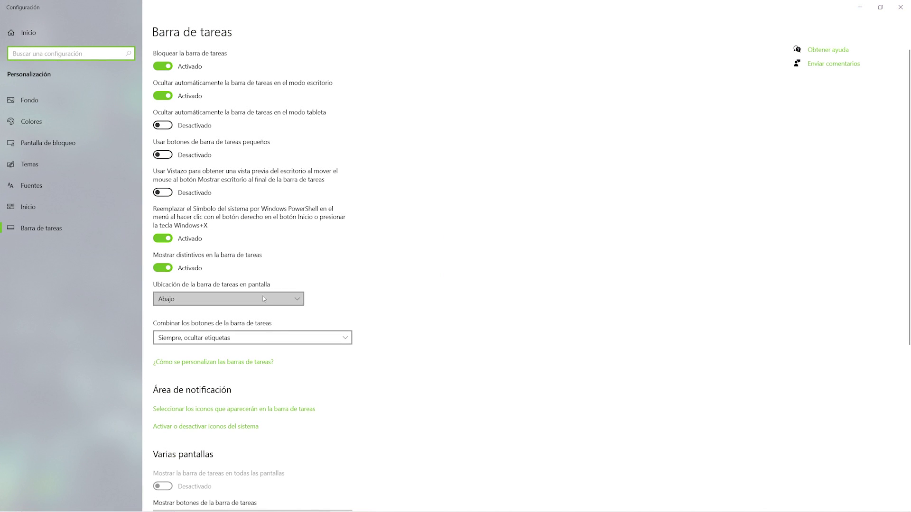
{"action": "left_click", "coordinate": [212, 258]}
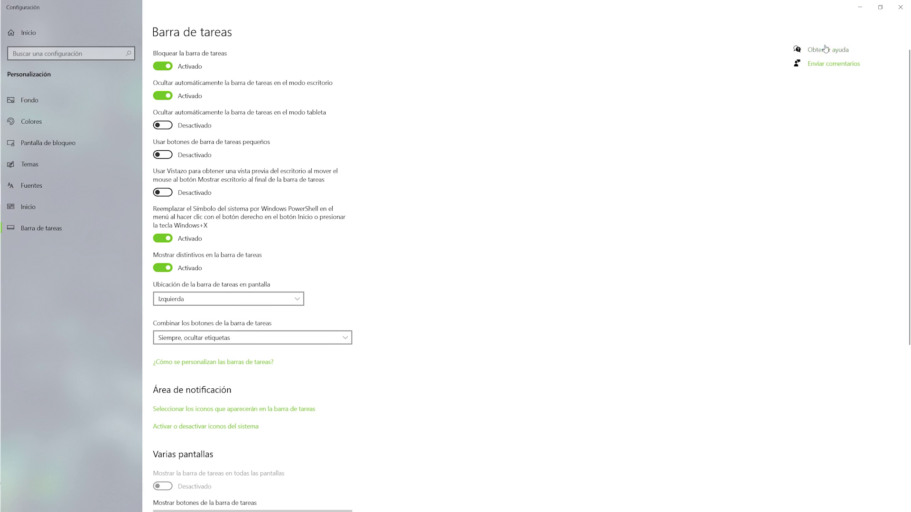
{"action": "left_click", "coordinate": [859, 11]}
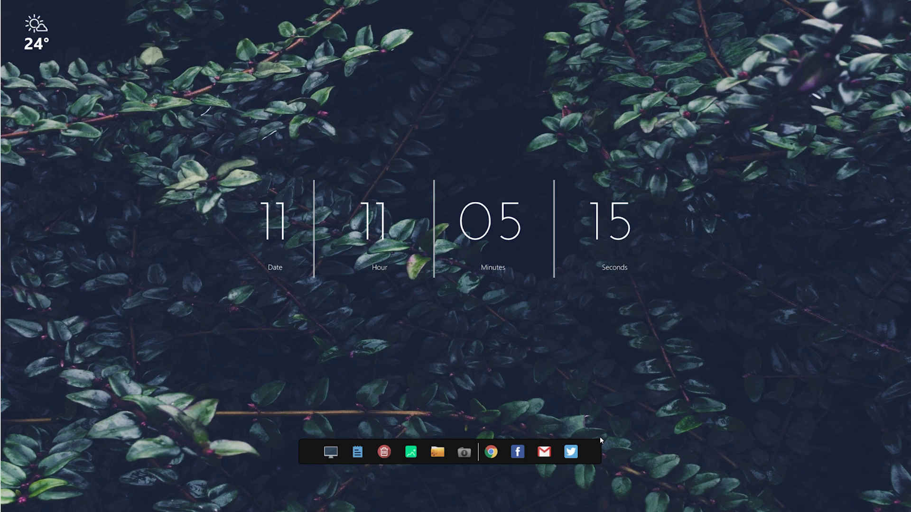
Step: Open the dock skin's configuration file for editing and go to its [MeterBackground] section
{"action": "right_click", "coordinate": [594, 448]}
{"action": "left_click", "coordinate": [646, 407]}
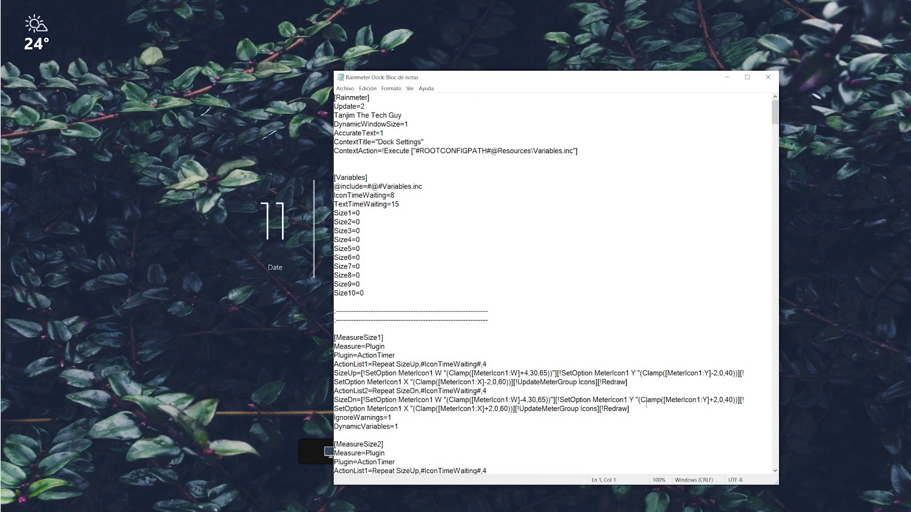
{"action": "scroll", "coordinate": [471, 270], "scroll_direction": "down", "scroll_amount": 16}
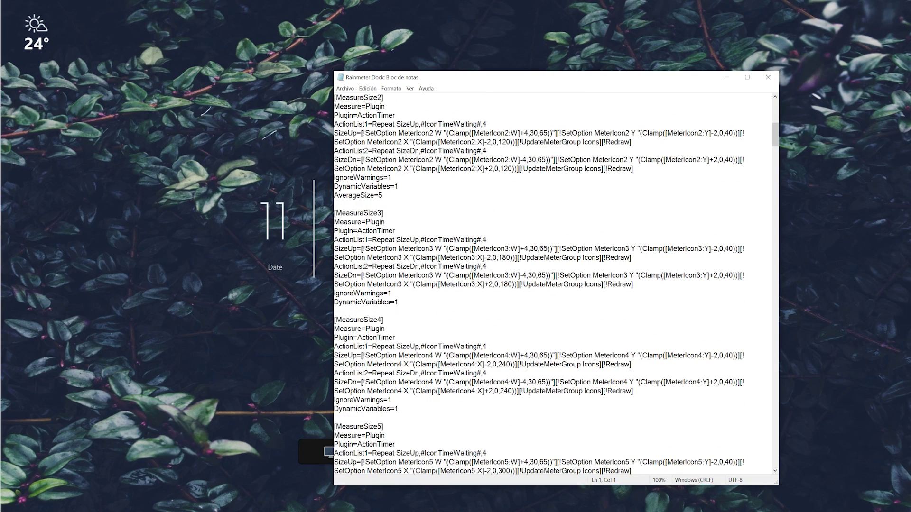
{"action": "scroll", "coordinate": [475, 266], "scroll_direction": "down", "scroll_amount": 1}
{"action": "scroll", "coordinate": [470, 267], "scroll_direction": "down", "scroll_amount": 2}
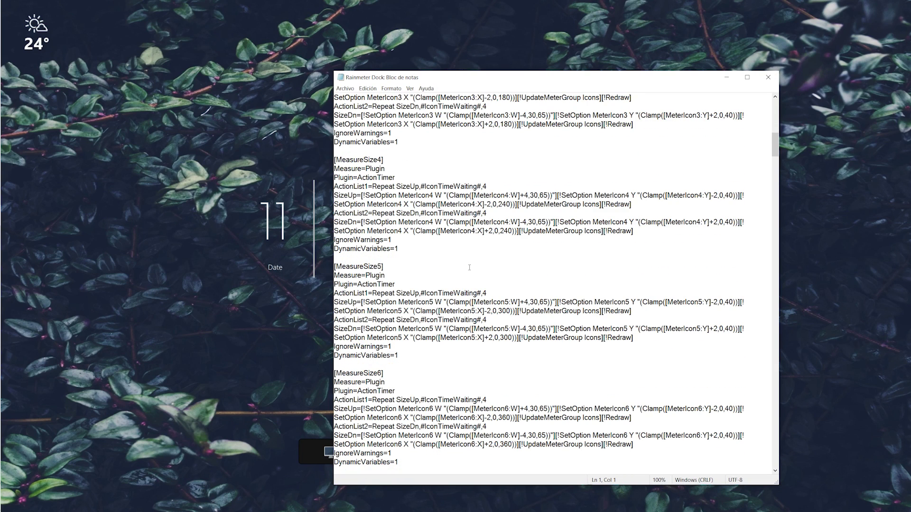
{"action": "scroll", "coordinate": [469, 268], "scroll_direction": "down", "scroll_amount": 16}
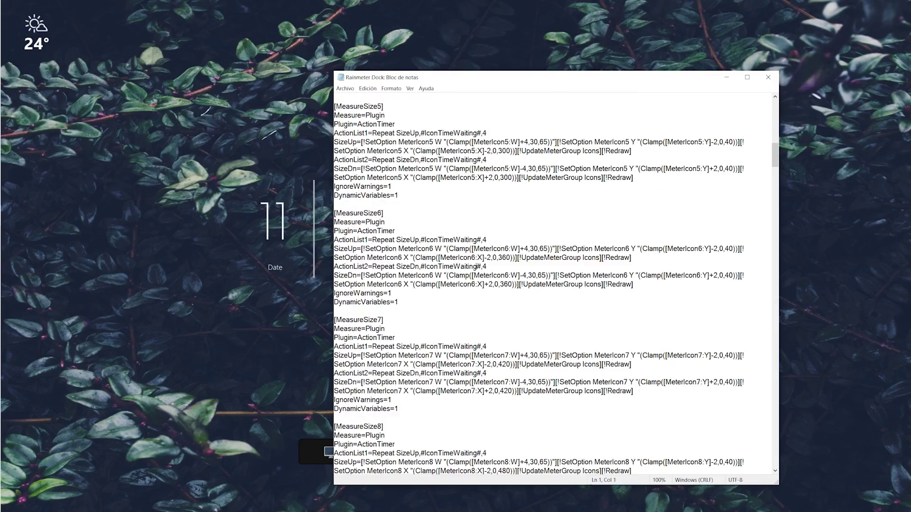
{"action": "scroll", "coordinate": [477, 266], "scroll_direction": "down", "scroll_amount": 20}
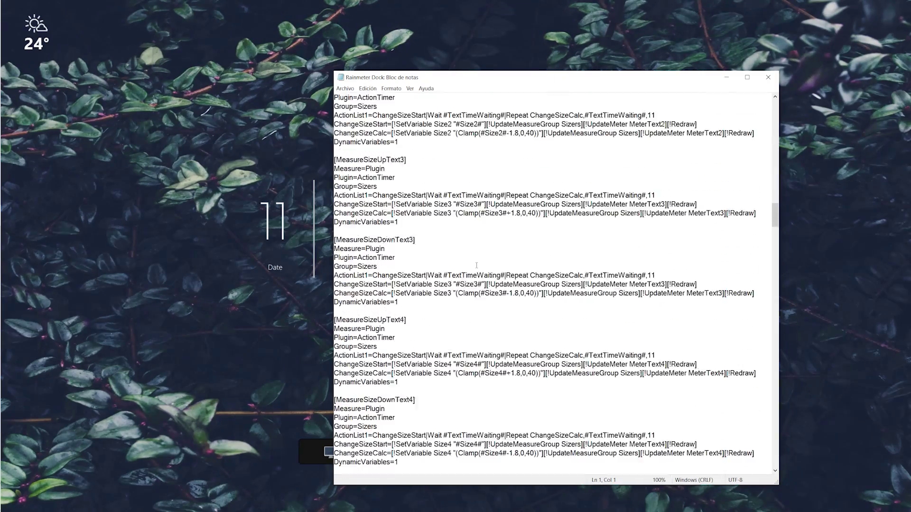
{"action": "scroll", "coordinate": [477, 266], "scroll_direction": "down", "scroll_amount": 20}
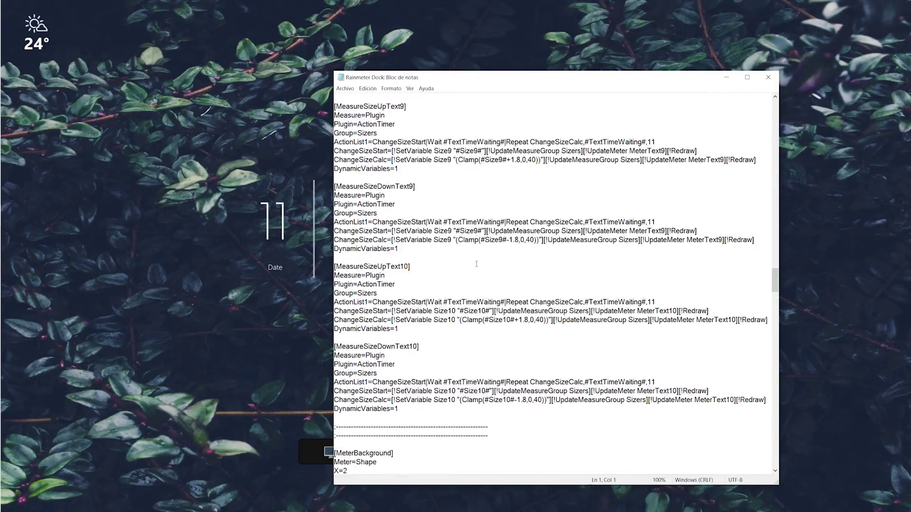
{"action": "scroll", "coordinate": [483, 259], "scroll_direction": "down", "scroll_amount": 2}
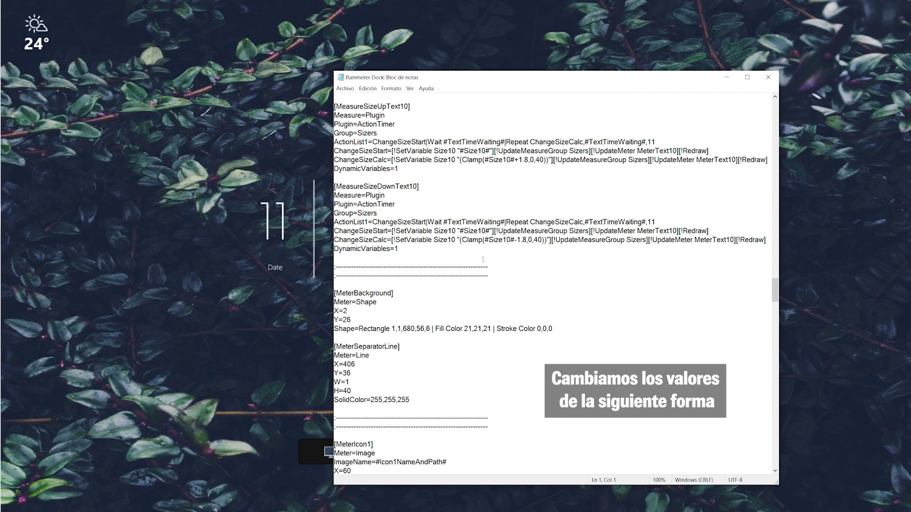
{"action": "scroll", "coordinate": [483, 259], "scroll_direction": "down", "scroll_amount": 1}
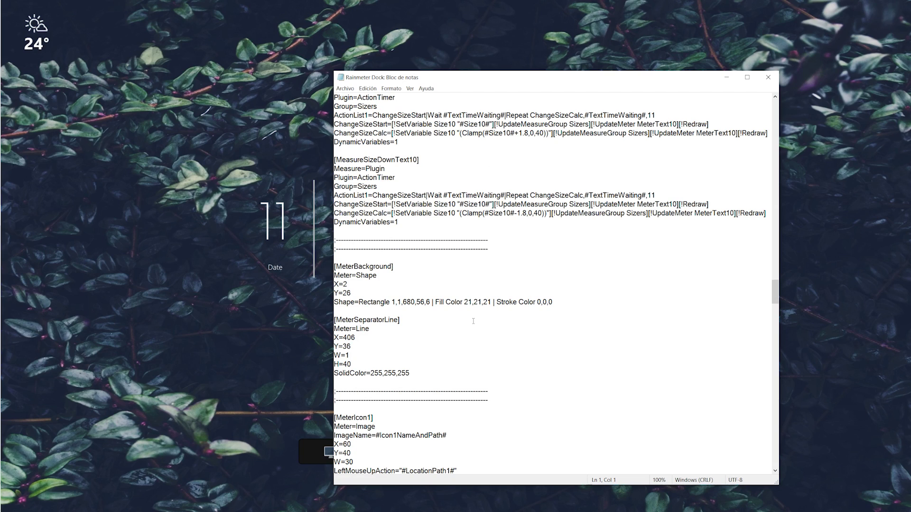
Step: Change the Fill Color of the [MeterBackground] rectangle to 255,255,255,12
{"action": "left_click", "coordinate": [490, 302]}
{"action": "key", "text": "BackSpace"}
{"action": "key", "text": "BackSpace"}
{"action": "key", "text": "BackSpace"}
{"action": "key", "text": "BackSpace"}
{"action": "key", "text": "BackSpace"}
{"action": "key", "text": "BackSpace"}
{"action": "key", "text": "BackSpace"}
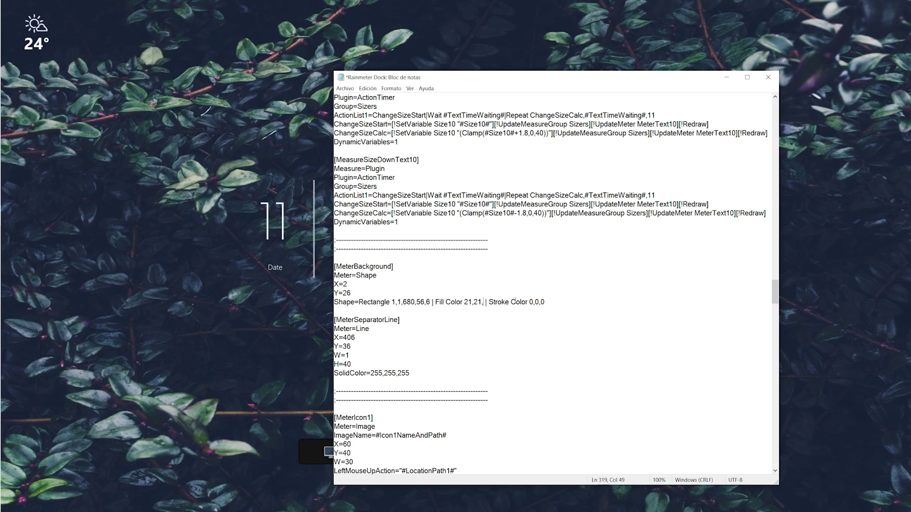
{"action": "type", "text": "55"}
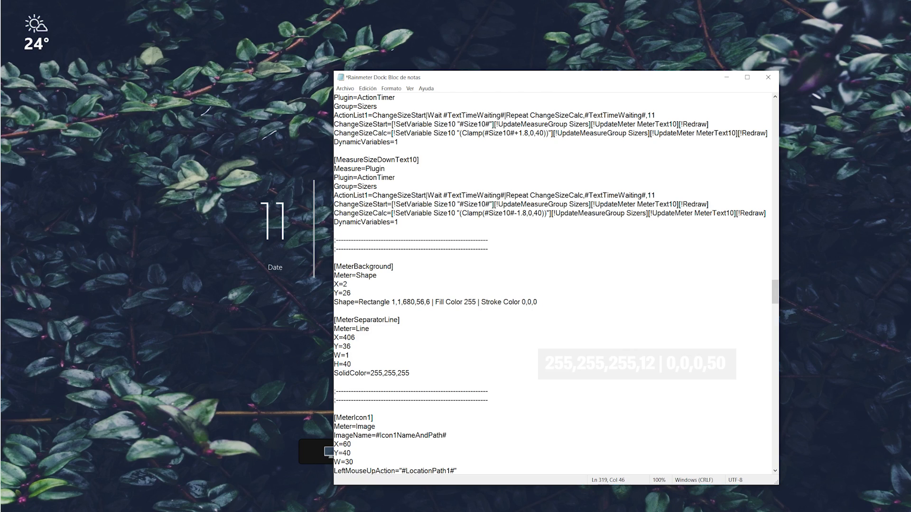
{"action": "type", "text": ","}
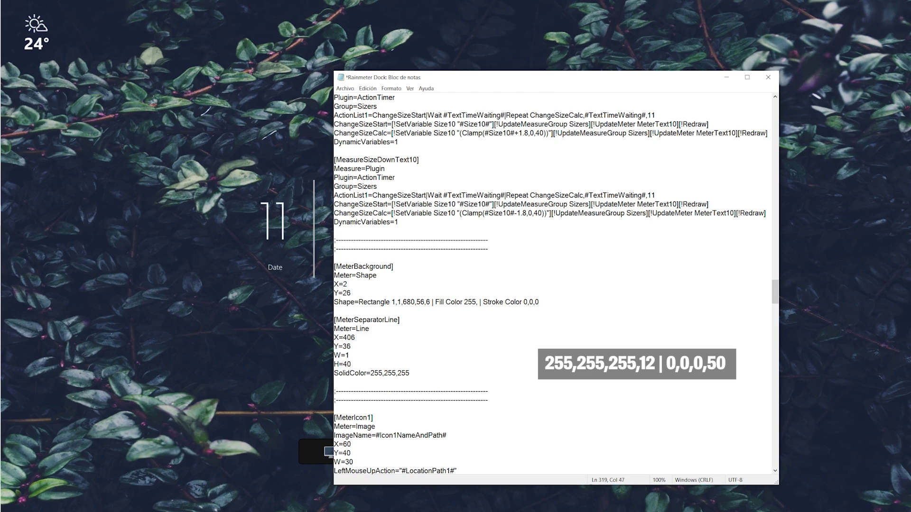
{"action": "type", "text": "255,255,12"}
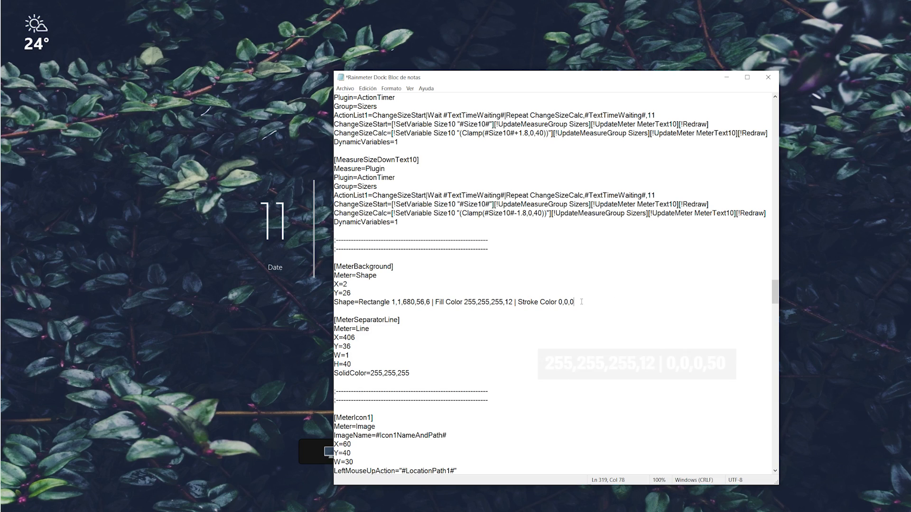
Step: Change the [MeterBackground] Stroke Color to 0,0,50, then save and close the dock configuration file
{"action": "key", "text": "BackSpace"}
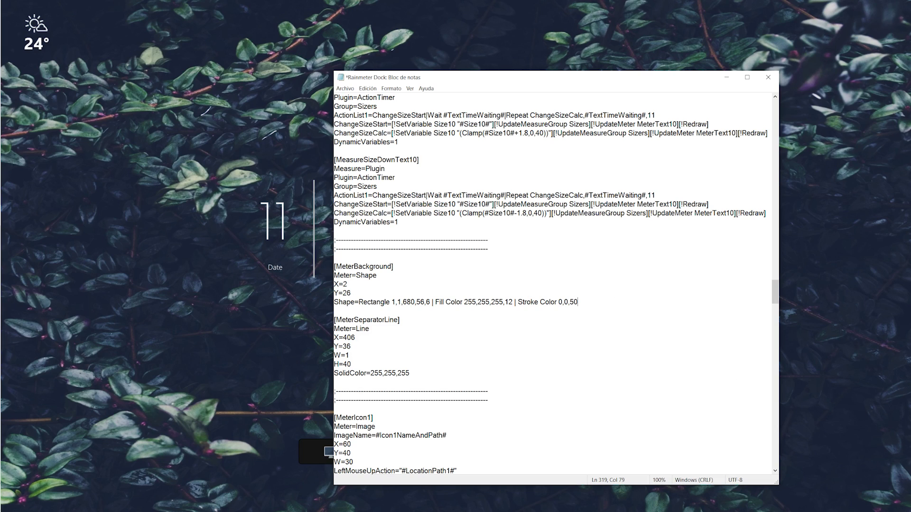
{"action": "left_click", "coordinate": [345, 88]}
{"action": "left_click", "coordinate": [360, 124]}
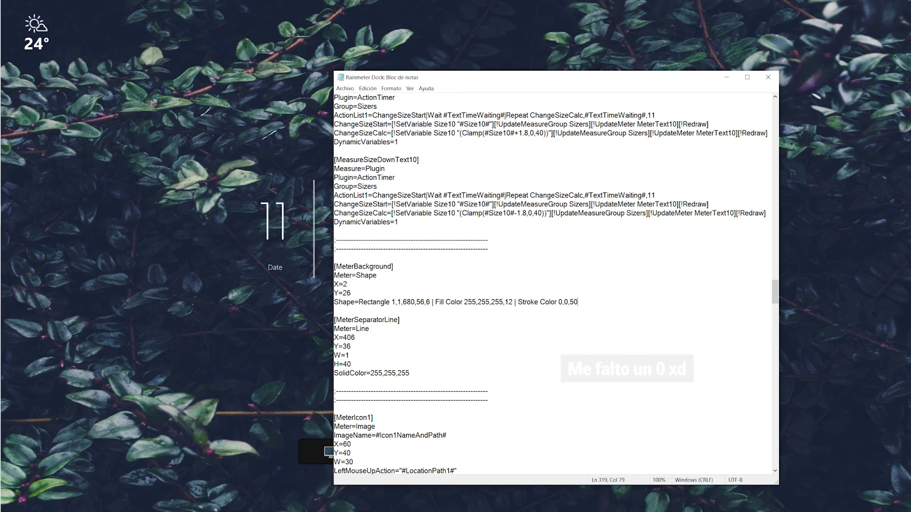
{"action": "left_click", "coordinate": [769, 77]}
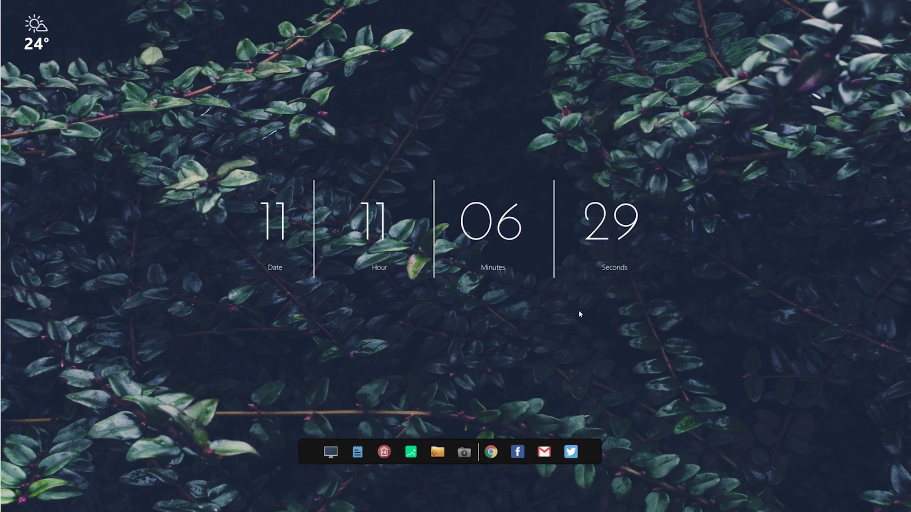
Step: Turn off Mantener en pantalla and Ajustar a los bordes for the dock skin and refresh it
{"action": "right_click", "coordinate": [593, 449]}
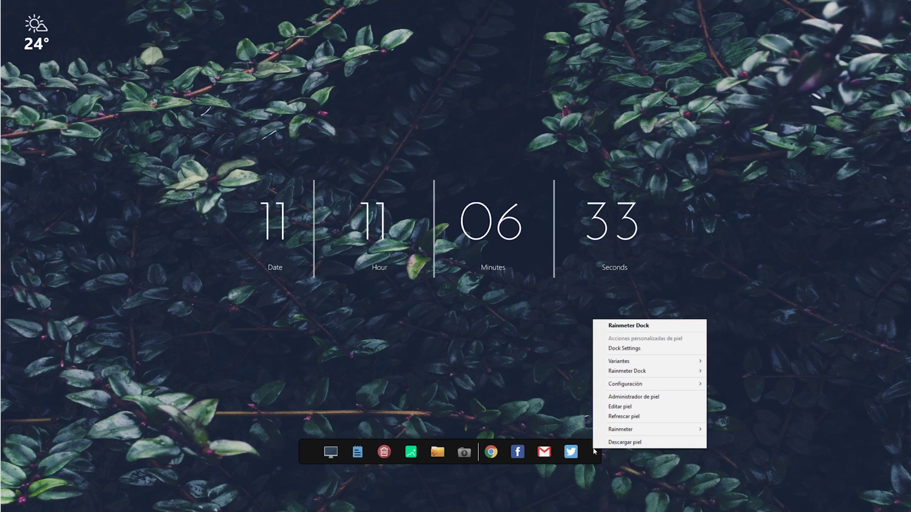
{"action": "mouse_move", "coordinate": [638, 385]}
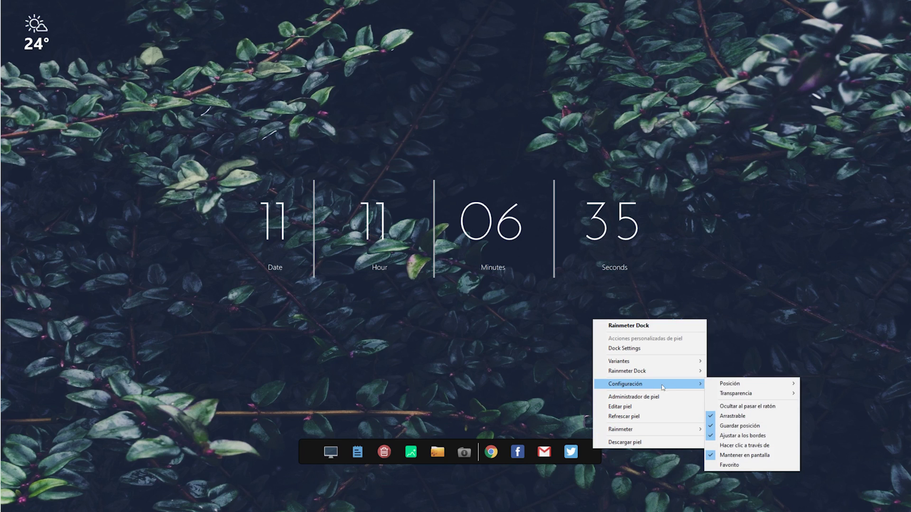
{"action": "left_click", "coordinate": [751, 457]}
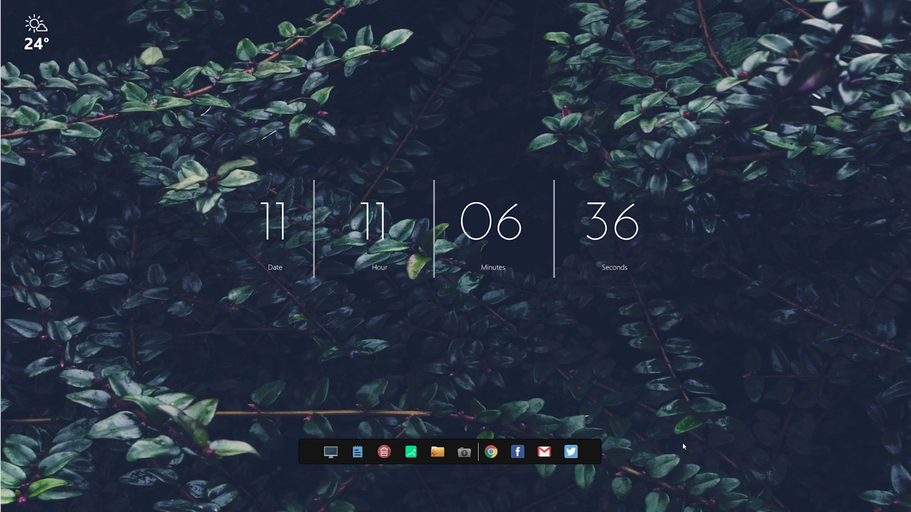
{"action": "right_click", "coordinate": [594, 452]}
{"action": "mouse_move", "coordinate": [631, 387]}
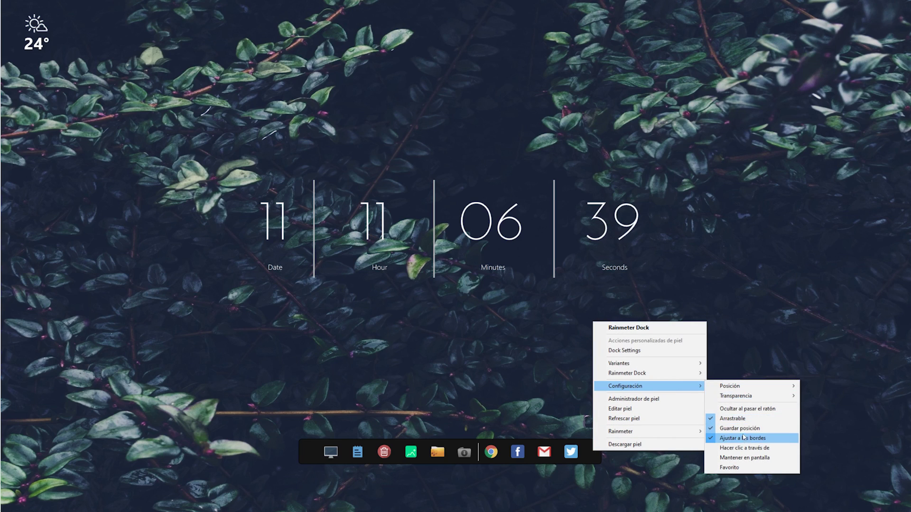
{"action": "left_click", "coordinate": [770, 439]}
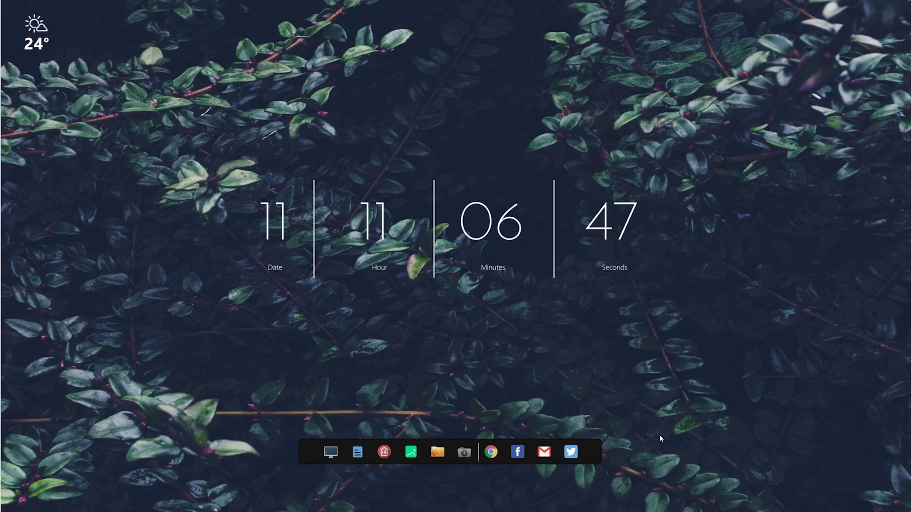
{"action": "right_click", "coordinate": [599, 455]}
{"action": "left_click", "coordinate": [655, 419]}
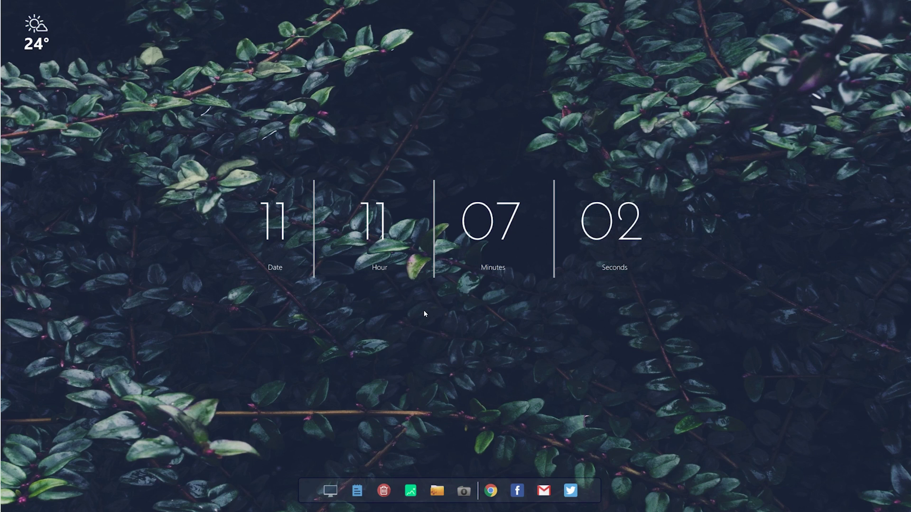
Step: Turn off Mantener en pantalla and Ajustar a los bordes for the VisionWeather_Leaf skin and move it slightly to the right on the desktop
{"action": "right_click", "coordinate": [38, 29]}
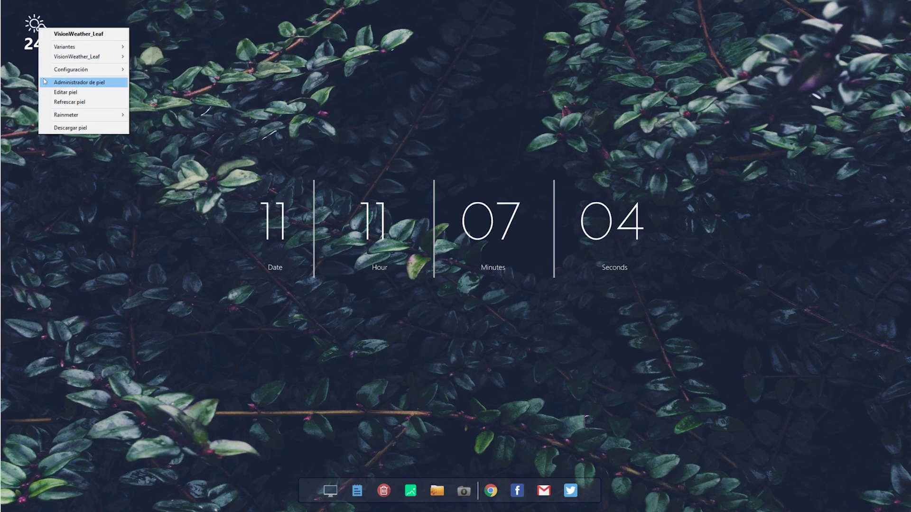
{"action": "mouse_move", "coordinate": [95, 69]}
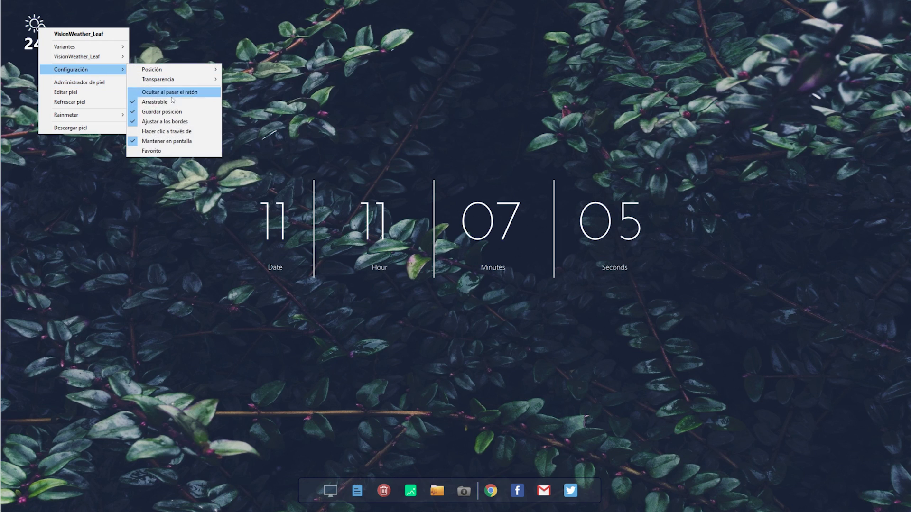
{"action": "left_click", "coordinate": [168, 140]}
{"action": "right_click", "coordinate": [34, 29]}
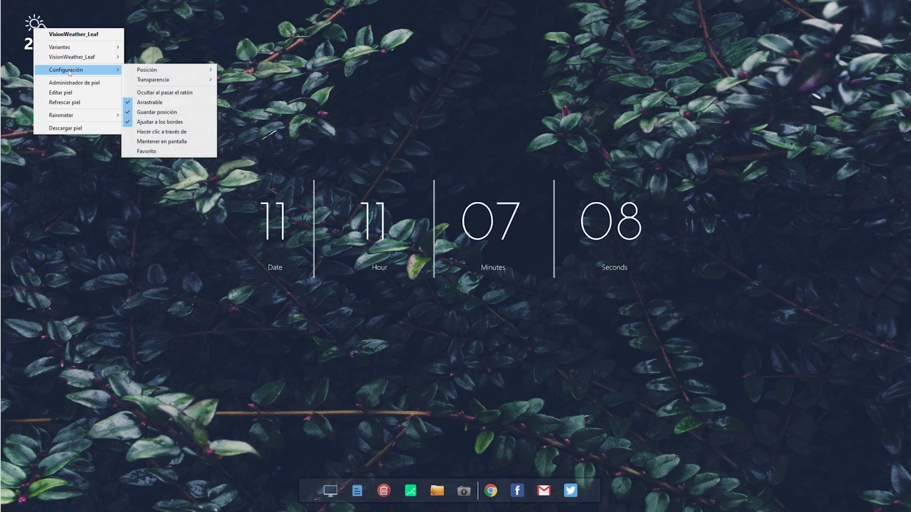
{"action": "left_click", "coordinate": [196, 121]}
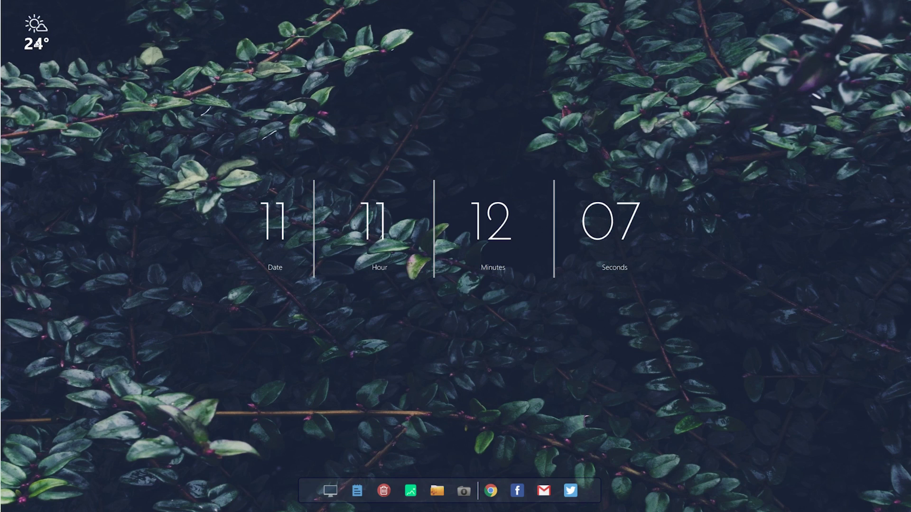
{"action": "left_click_drag", "start_coordinate": [41, 44], "coordinate": [114, 47]}
Step: Switch to Spotify and search for "no copyr"
{"action": "mouse_move", "coordinate": [2, 111]}
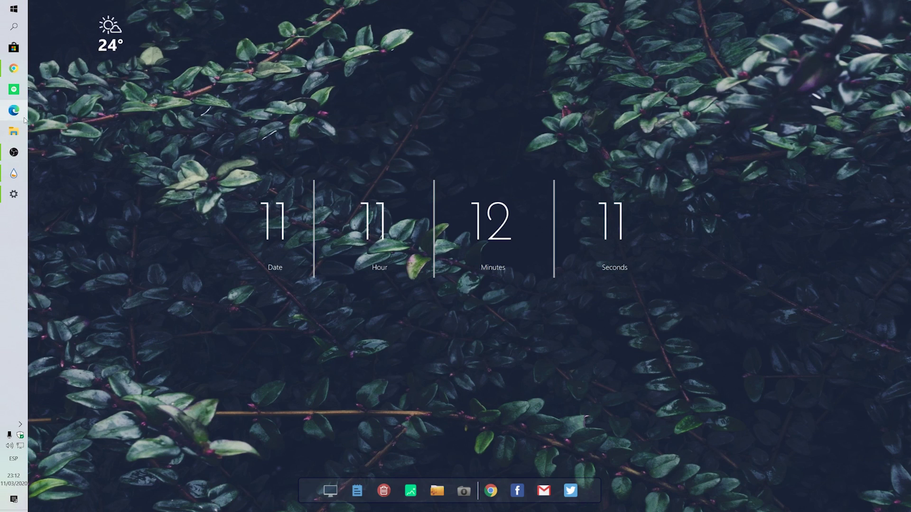
{"action": "left_click", "coordinate": [14, 90]}
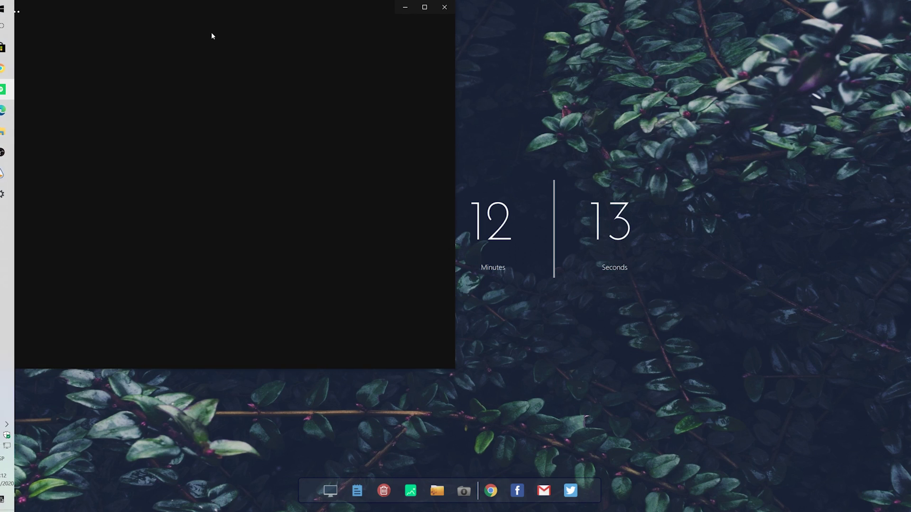
{"action": "left_click", "coordinate": [198, 10]}
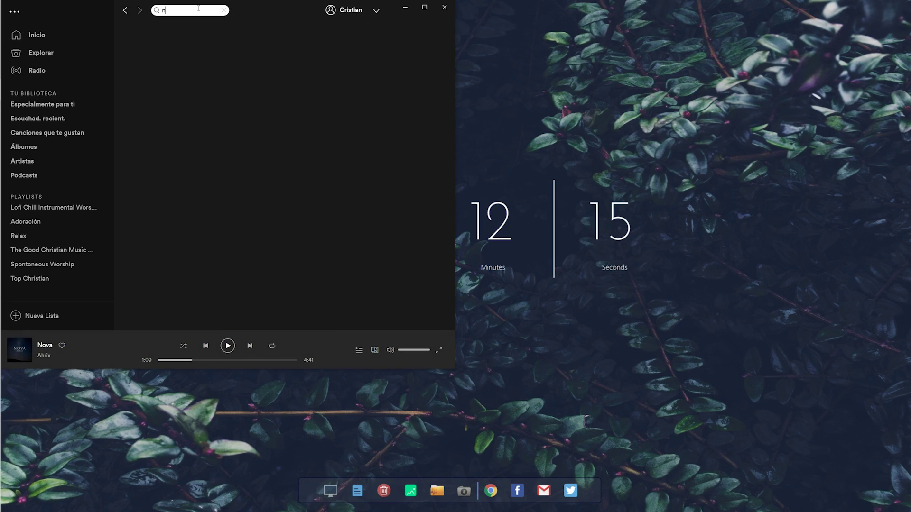
{"action": "type", "text": "no copyr"}
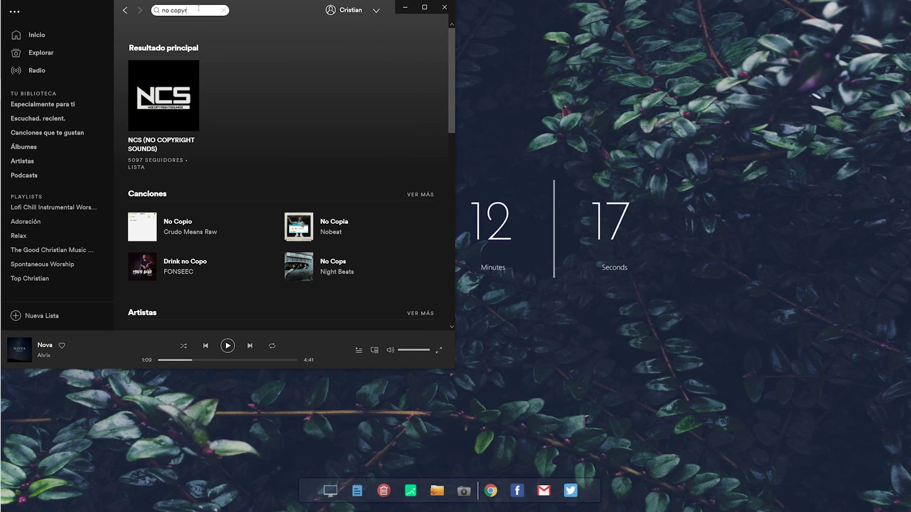
Step: Play the song Shine from the No Copyright Sound (NCS) playlist and minimize Spotify
{"action": "left_click", "coordinate": [178, 144]}
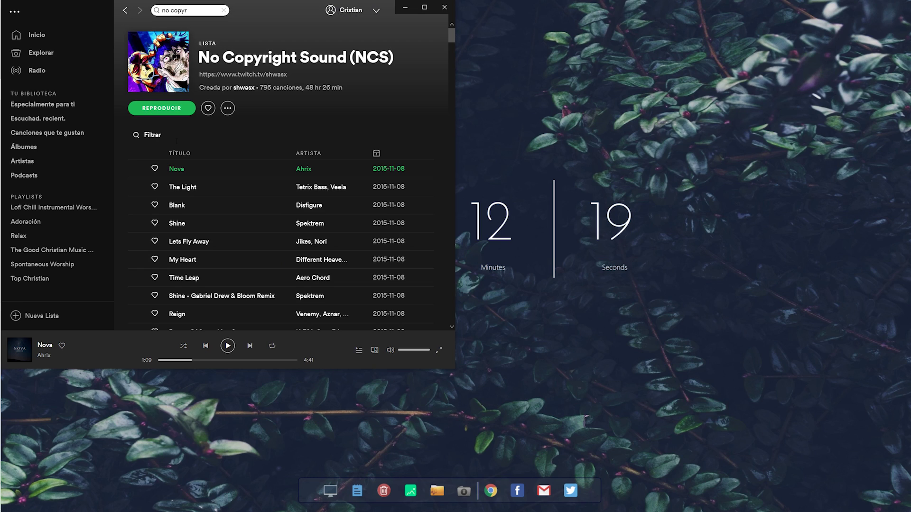
{"action": "left_click", "coordinate": [138, 223]}
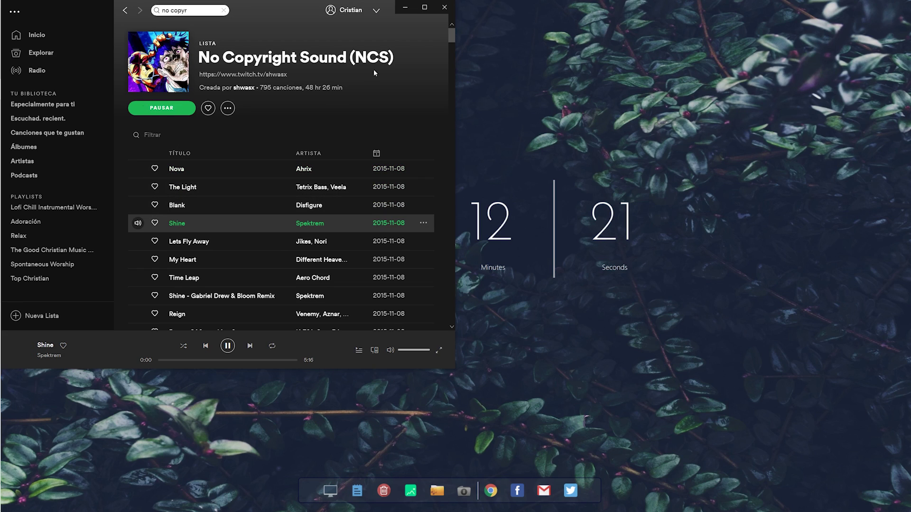
{"action": "left_click", "coordinate": [405, 8]}
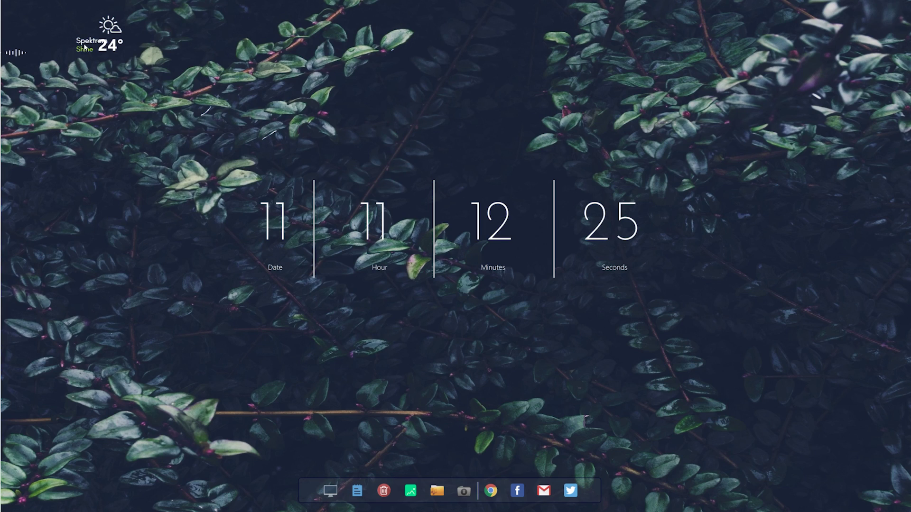
Step: Turn off Mantener en pantalla and Ajustar a los bordes for the Visualizer skin and move it to just above the centre of the dock
{"action": "right_click", "coordinate": [18, 50]}
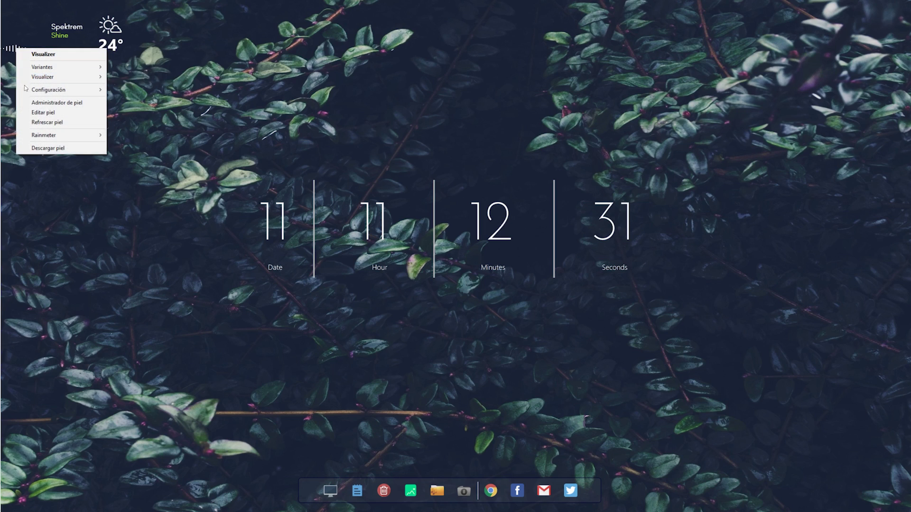
{"action": "mouse_move", "coordinate": [50, 92]}
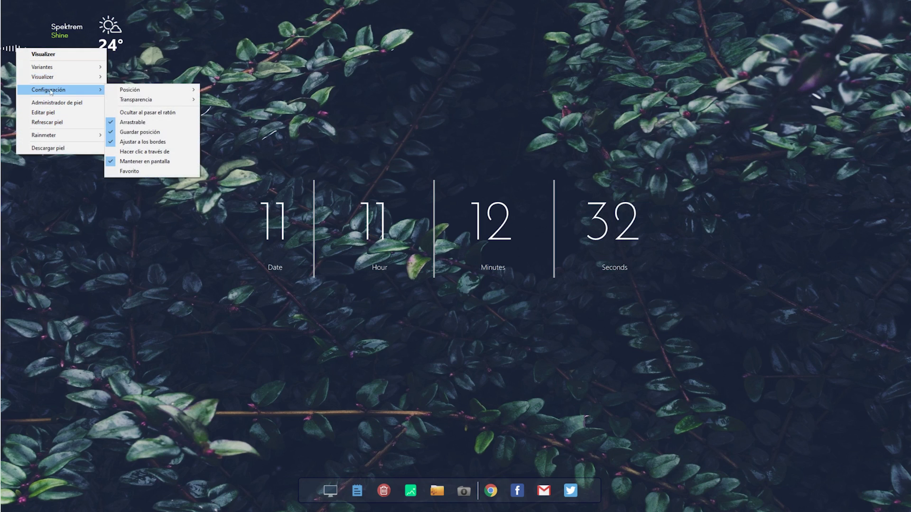
{"action": "left_click", "coordinate": [137, 161]}
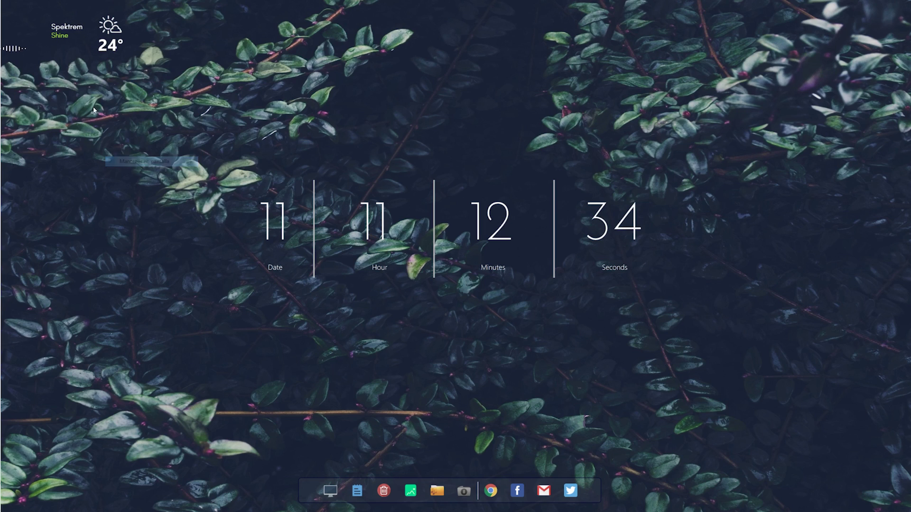
{"action": "right_click", "coordinate": [19, 50]}
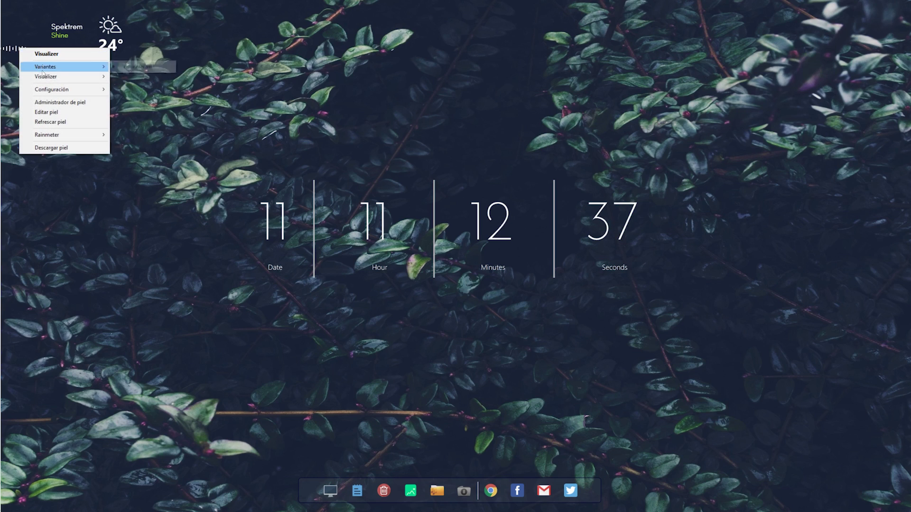
{"action": "mouse_move", "coordinate": [71, 89]}
{"action": "left_click", "coordinate": [138, 141]}
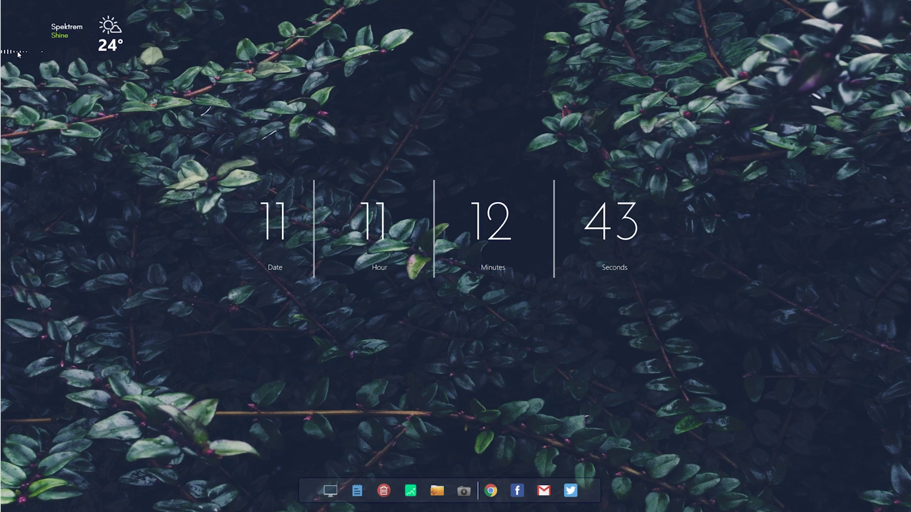
{"action": "left_click_drag", "start_coordinate": [18, 54], "coordinate": [448, 465]}
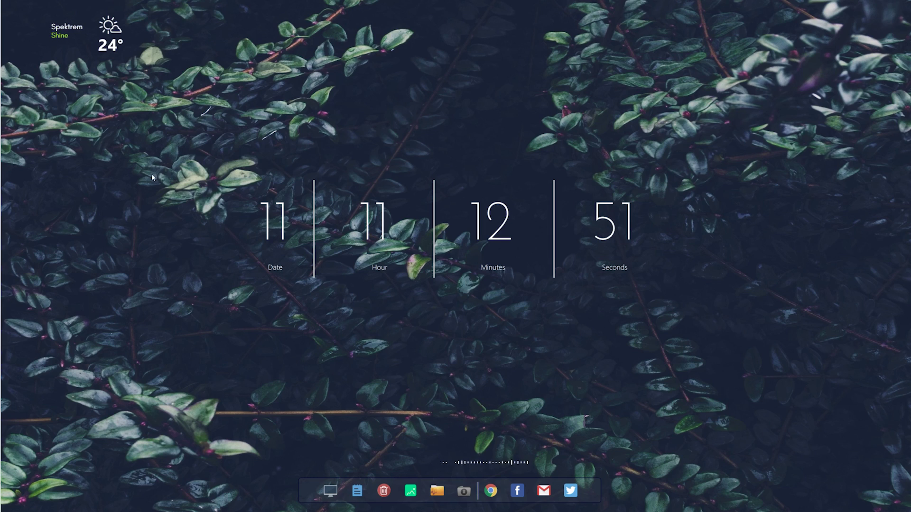
Step: Open the Rento Song Info skin's configuration file for editing and go to its [MeterArtist] and [MeterTitle] sections
{"action": "right_click", "coordinate": [58, 37]}
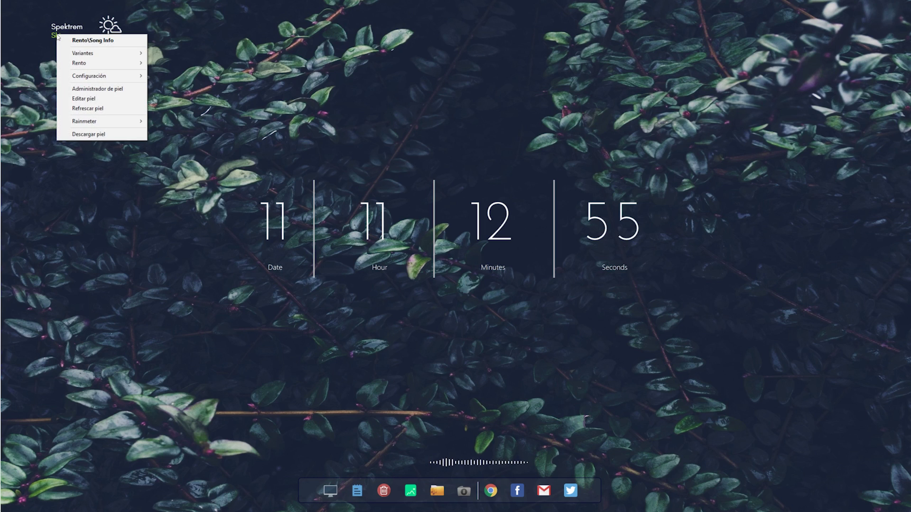
{"action": "mouse_move", "coordinate": [92, 80]}
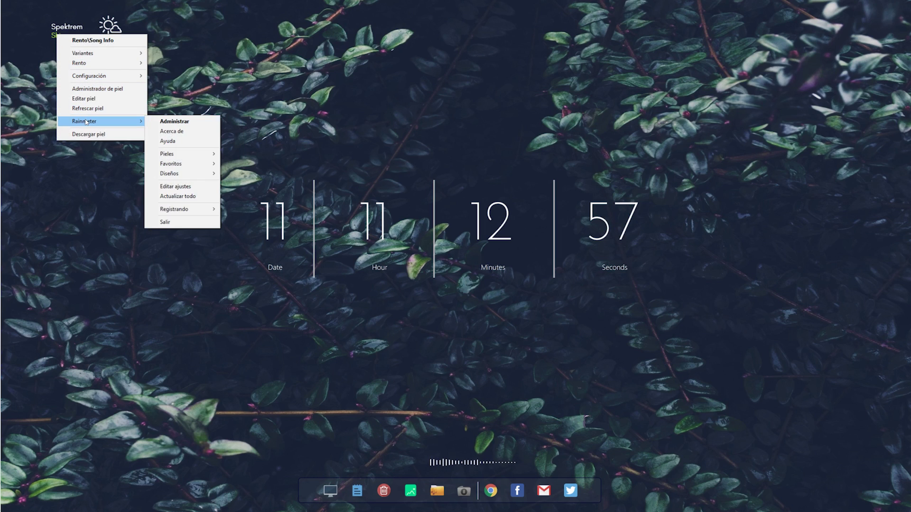
{"action": "left_click", "coordinate": [86, 98]}
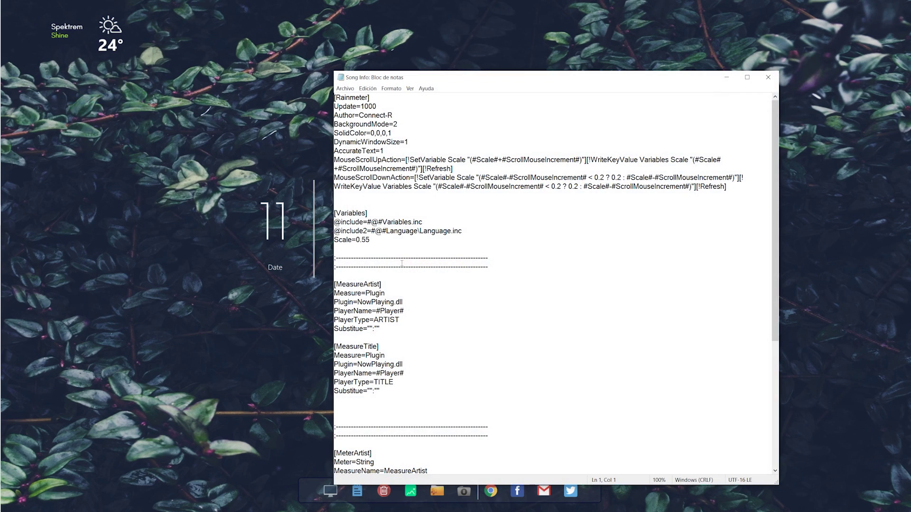
{"action": "scroll", "coordinate": [405, 285], "scroll_direction": "down", "scroll_amount": 6}
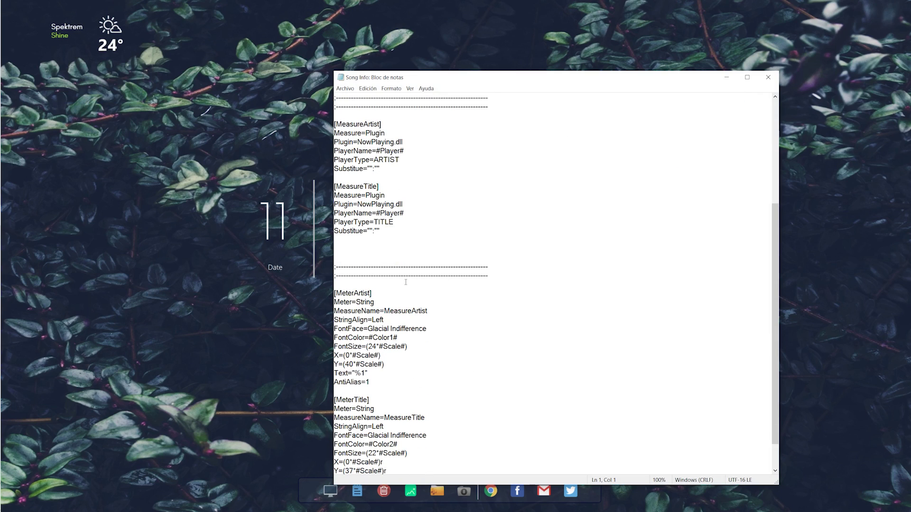
{"action": "scroll", "coordinate": [406, 282], "scroll_direction": "down", "scroll_amount": 2}
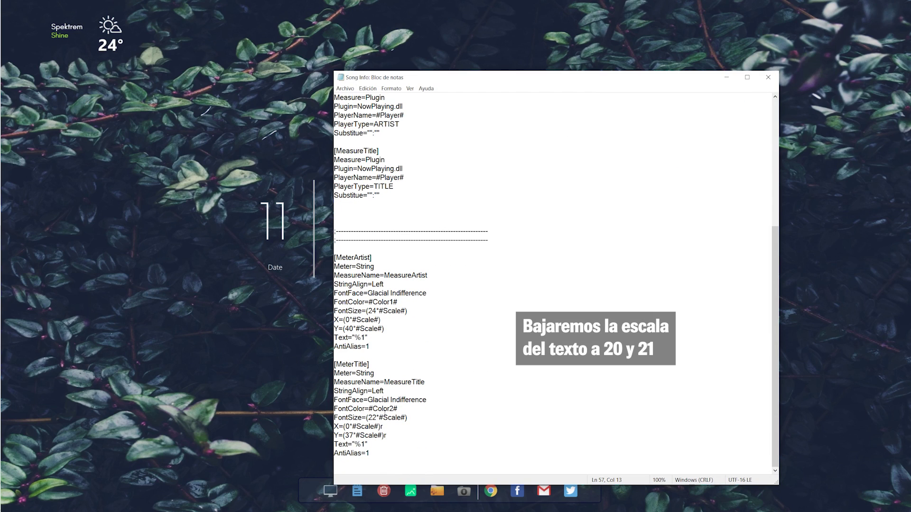
Step: Set the FontSize multiplier to 21 in [MeterArtist] and 20 in [MeterTitle], save the Song Info file and close it
{"action": "key", "text": "BackSpace"}
{"action": "type", "text": "0"}
{"action": "left_click", "coordinate": [377, 310]}
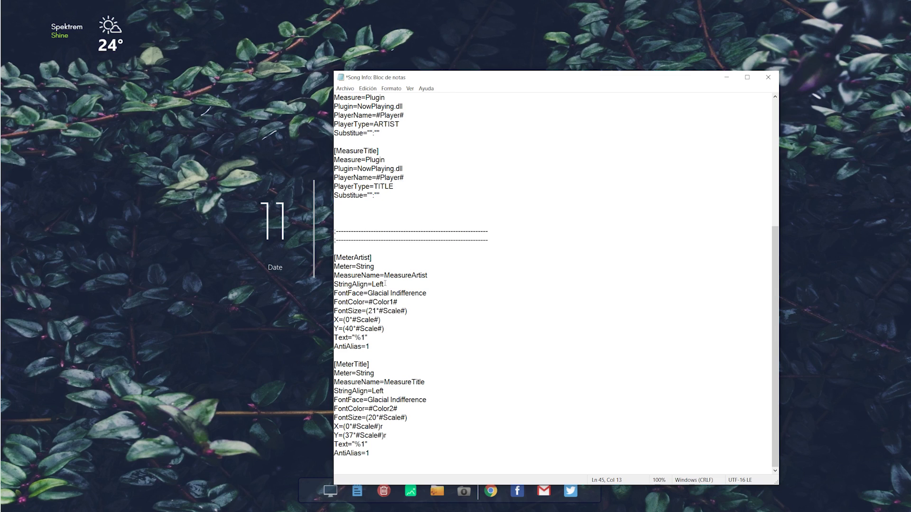
{"action": "left_click", "coordinate": [345, 88]}
{"action": "left_click", "coordinate": [379, 124]}
{"action": "left_click", "coordinate": [768, 77]}
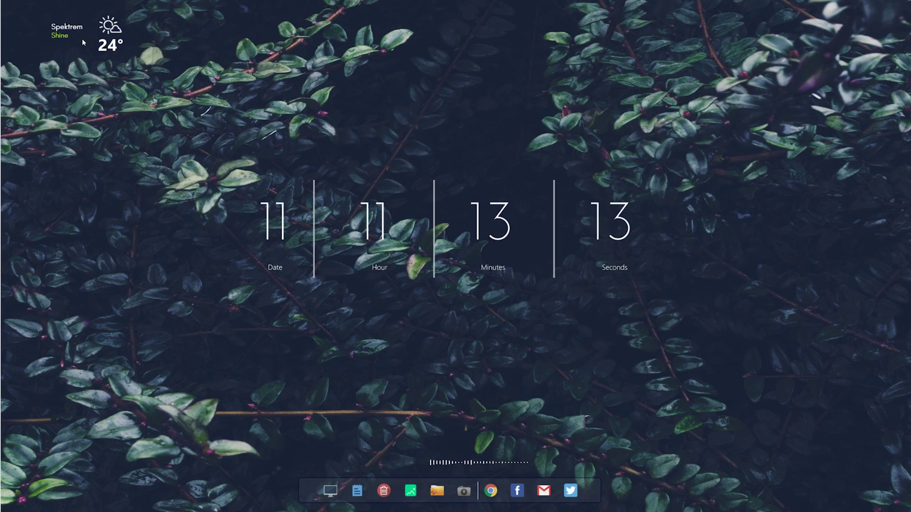
Step: Refresh the Song Info skin and place the weather skin in the desktop's upper-left corner with the song info directly beneath it
{"action": "right_click", "coordinate": [63, 28]}
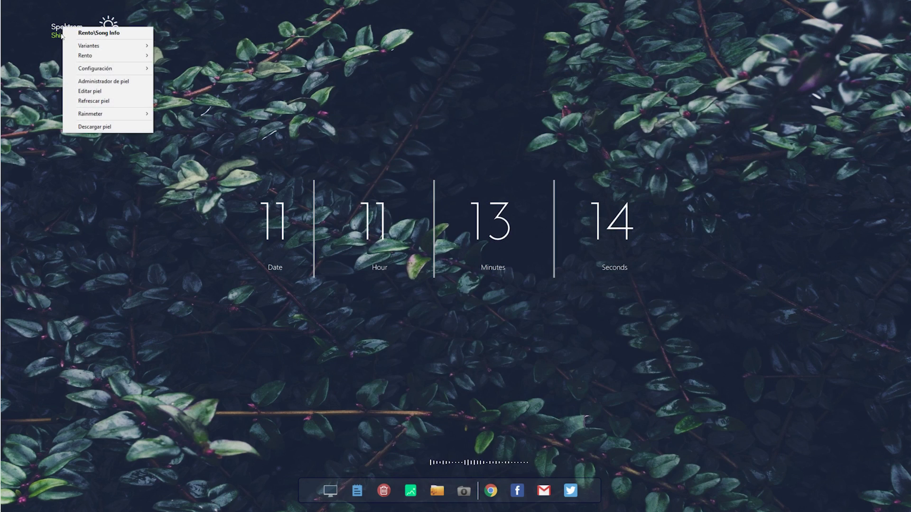
{"action": "left_click", "coordinate": [109, 101]}
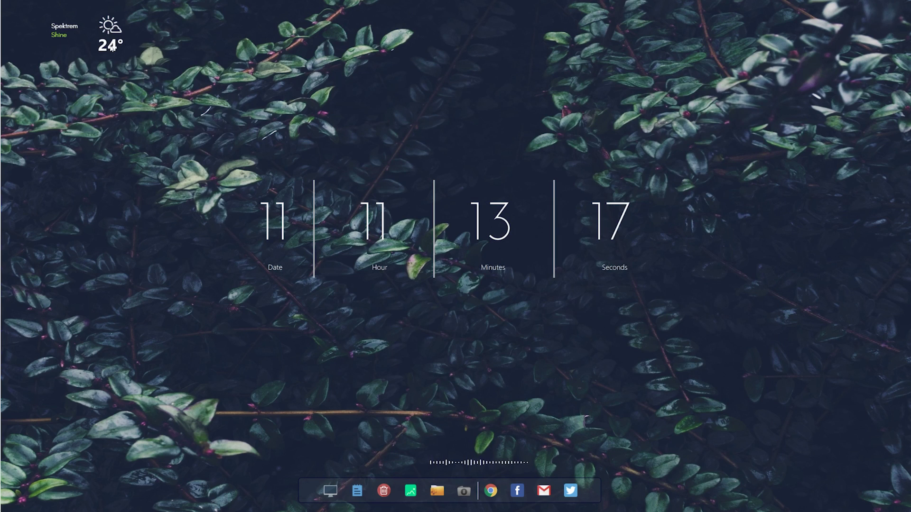
{"action": "left_click_drag", "start_coordinate": [112, 48], "coordinate": [37, 55]}
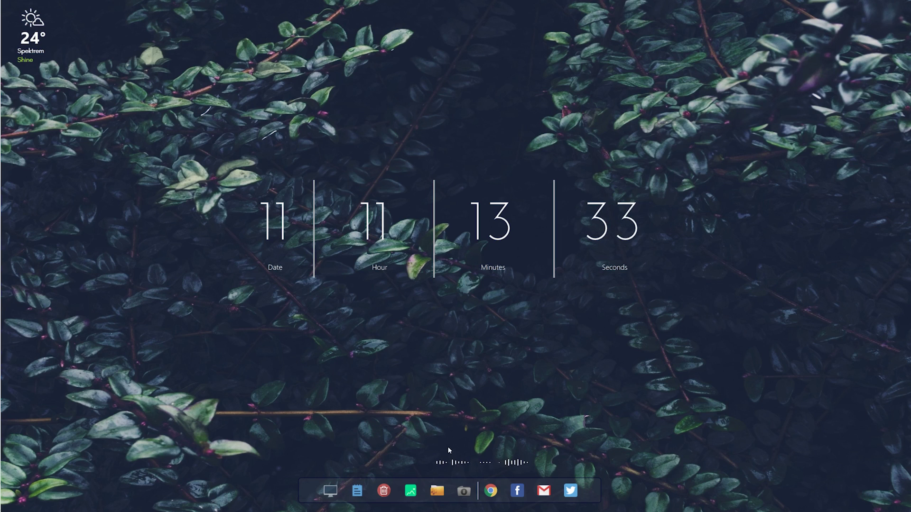
Step: Test the dock's Este equipo and Google shortcuts by opening each one and closing its window
{"action": "left_click", "coordinate": [331, 491]}
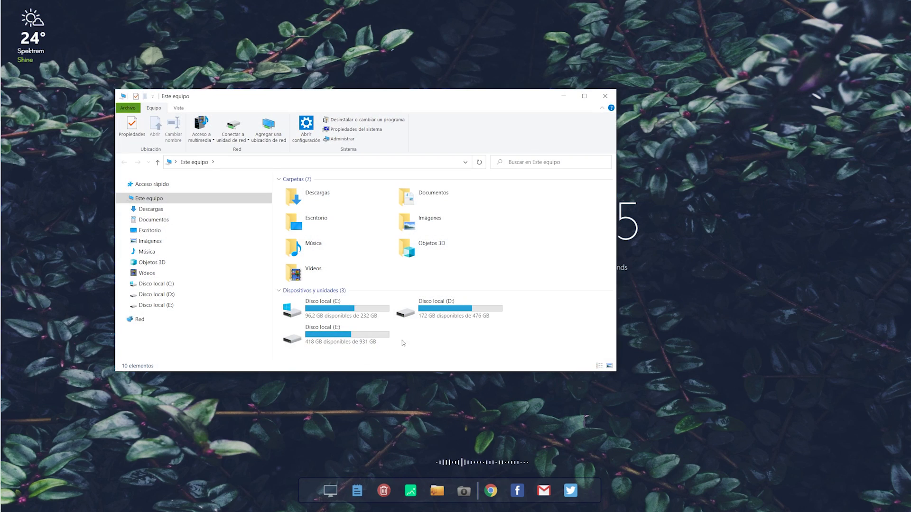
{"action": "left_click", "coordinate": [605, 96]}
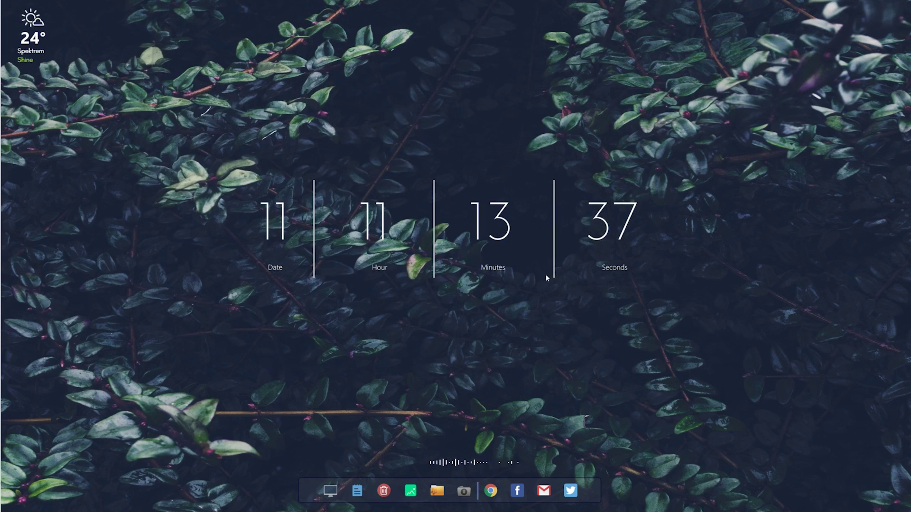
{"action": "left_click", "coordinate": [491, 491]}
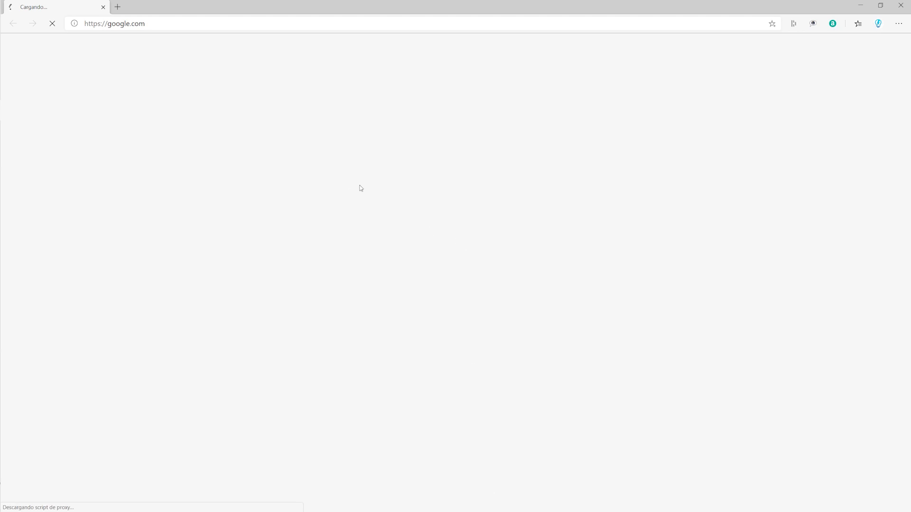
{"action": "left_click", "coordinate": [897, 11]}
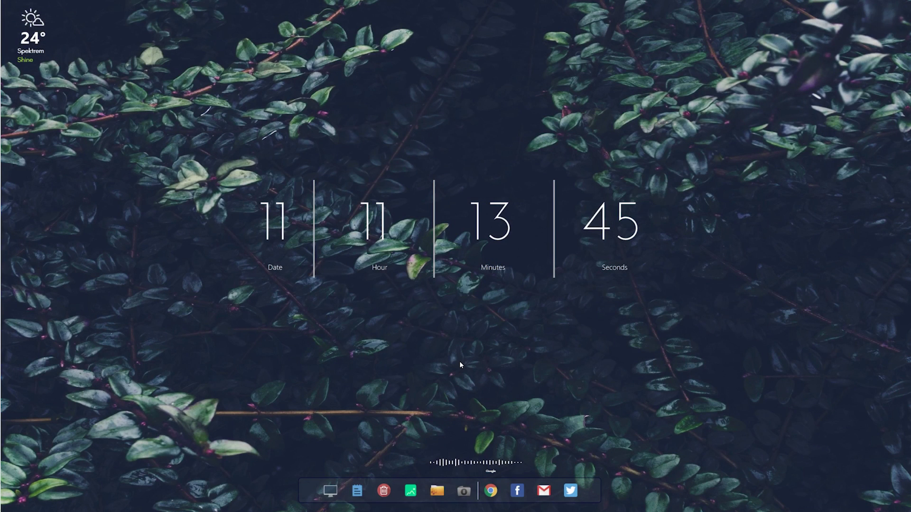